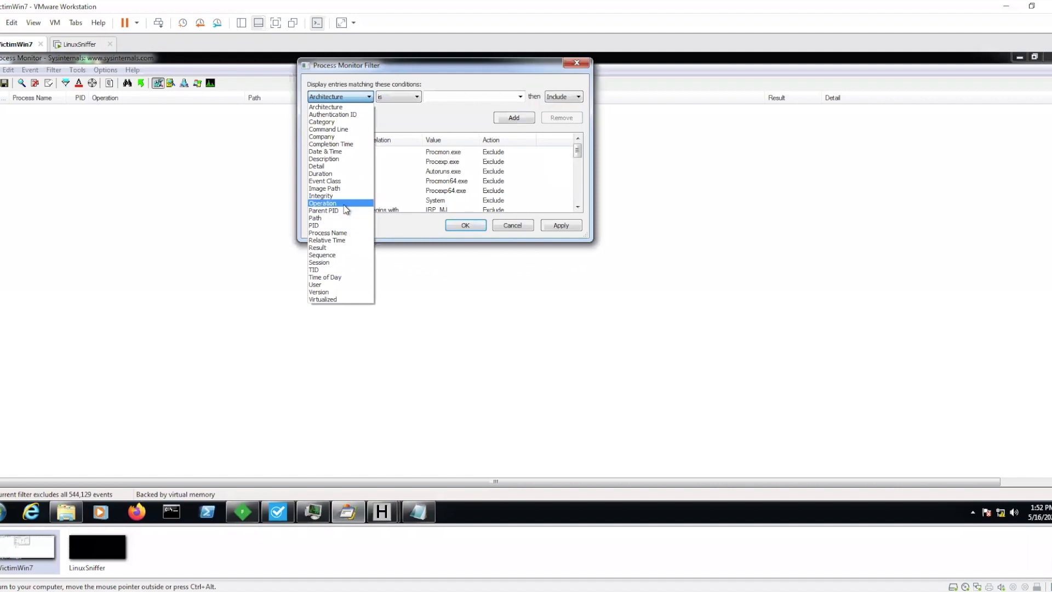
Step: Filter the Process Monitor events to include only those whose Process Name is PowerLoaderV2.exe
{"action": "left_click", "coordinate": [329, 233]}
{"action": "left_click", "coordinate": [521, 97]}
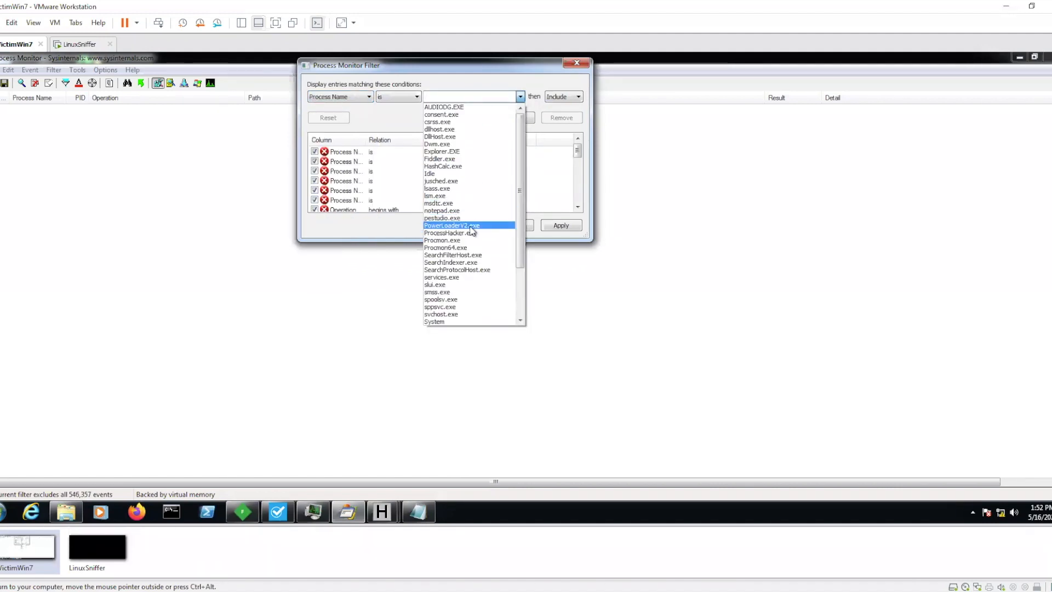
{"action": "left_click", "coordinate": [471, 225]}
{"action": "left_click", "coordinate": [470, 226]}
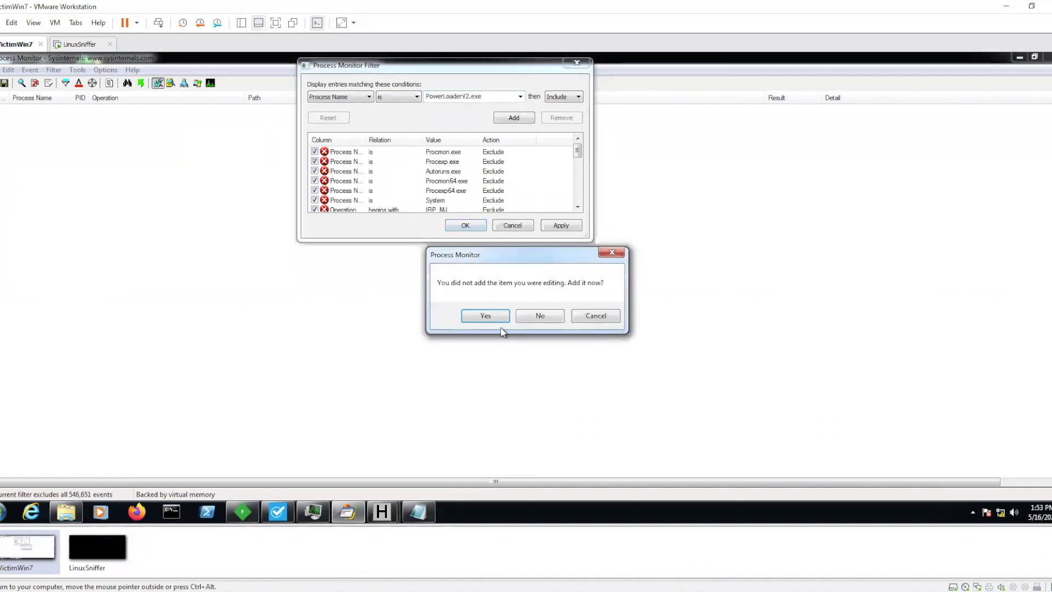
{"action": "left_click", "coordinate": [488, 314]}
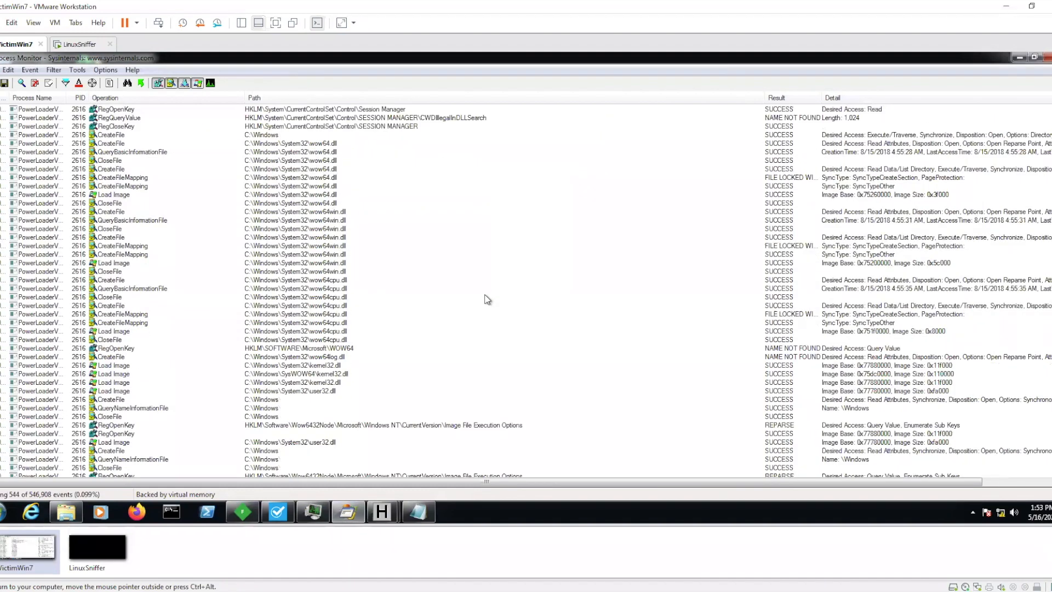
{"action": "scroll", "coordinate": [520, 323], "scroll_direction": "up", "scroll_amount": 10}
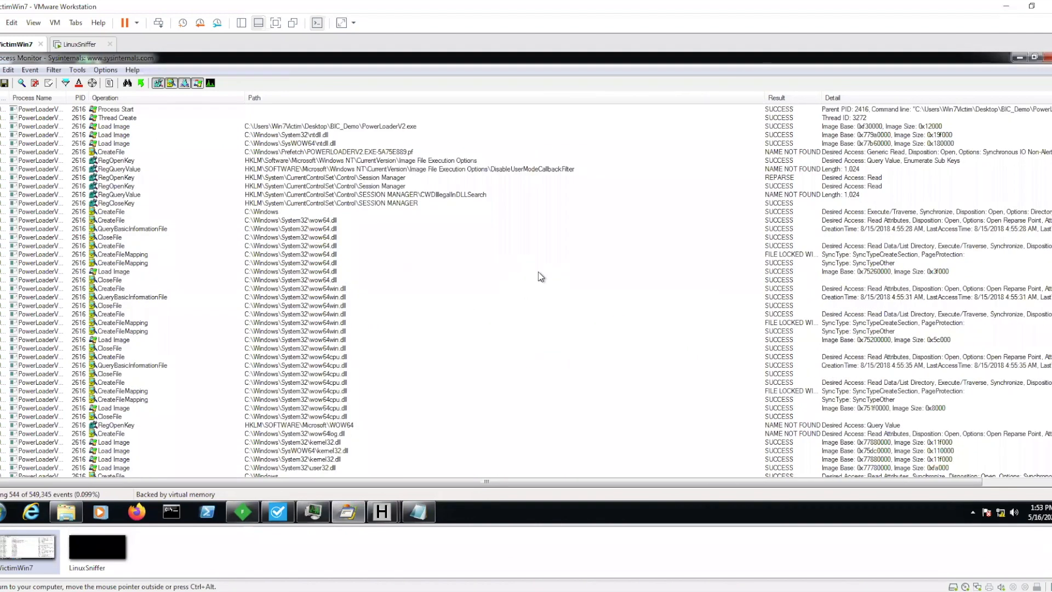
Step: Minimize Process Monitor, switch to Fiddler maximized, and widen its session list to show more columns
{"action": "left_click", "coordinate": [1020, 58]}
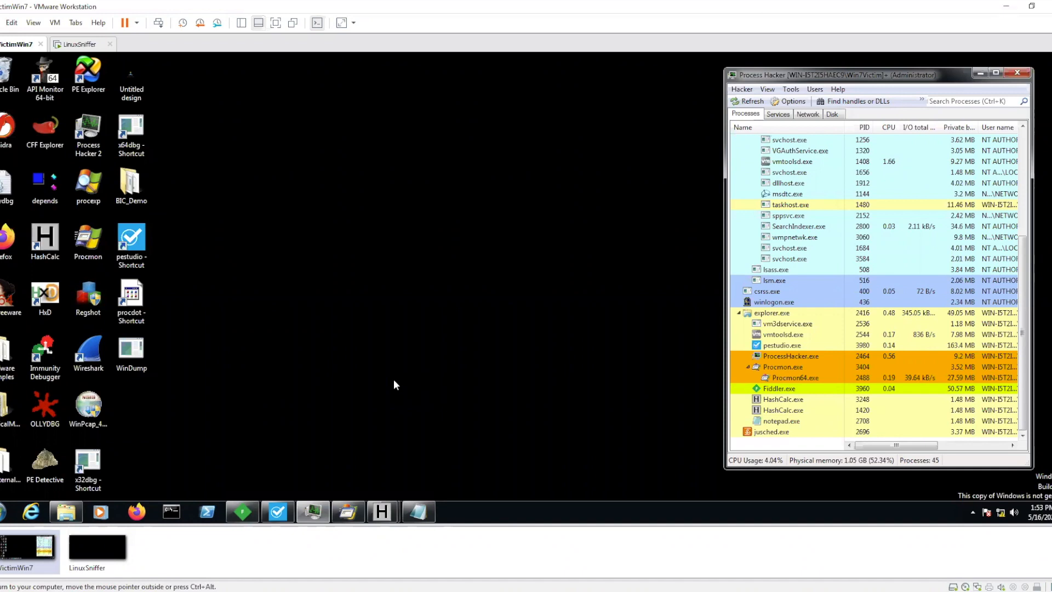
{"action": "left_click", "coordinate": [243, 512]}
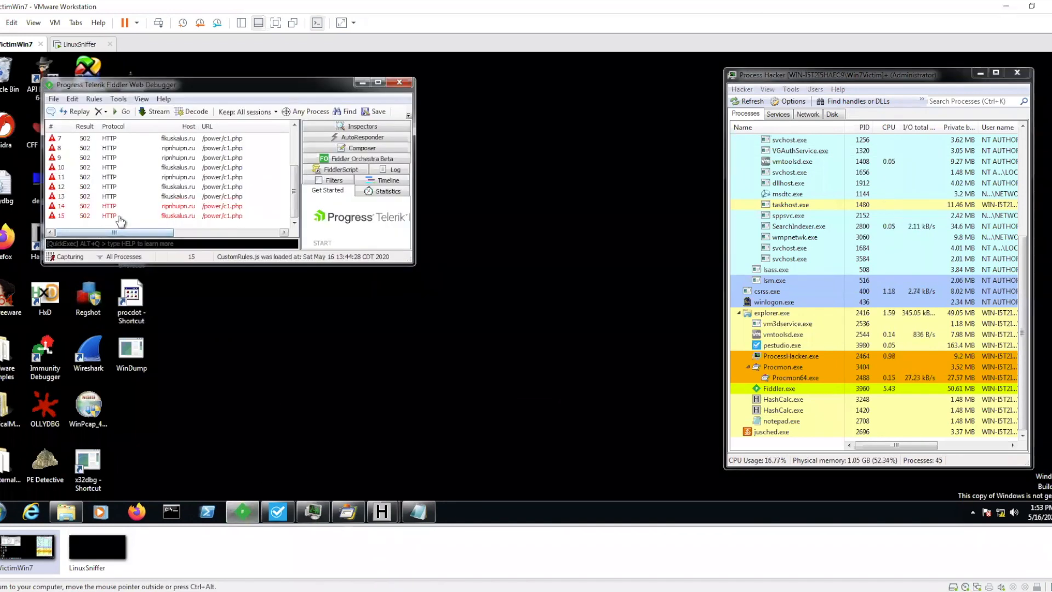
{"action": "key", "text": "super+Up"}
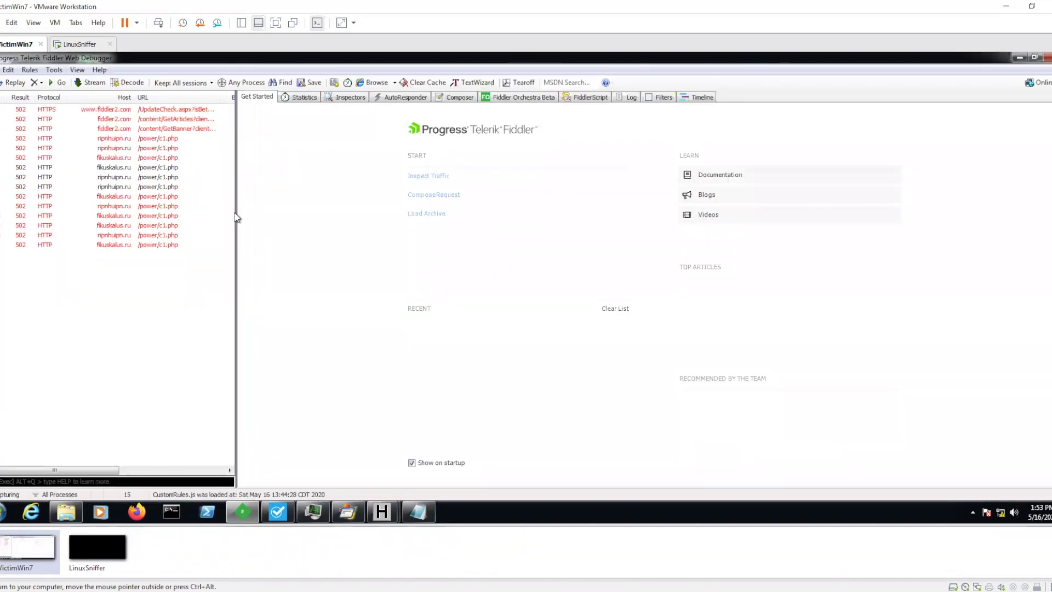
{"action": "left_click_drag", "start_coordinate": [236, 213], "coordinate": [319, 213]}
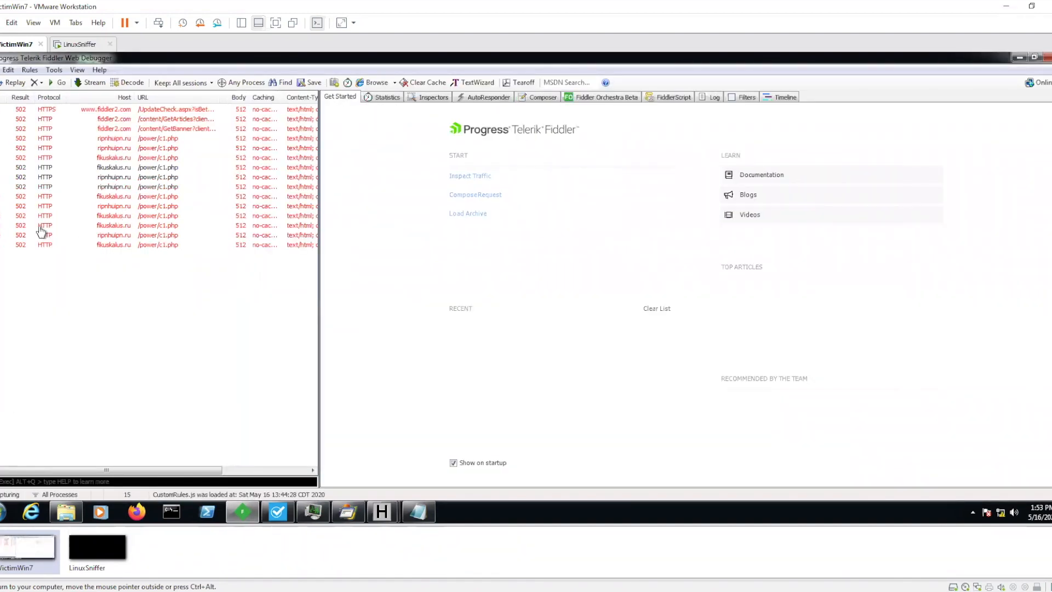
Step: Inspect the request and response of the most recent ripnhuipn.ru /power/c1.php session
{"action": "left_click", "coordinate": [131, 245]}
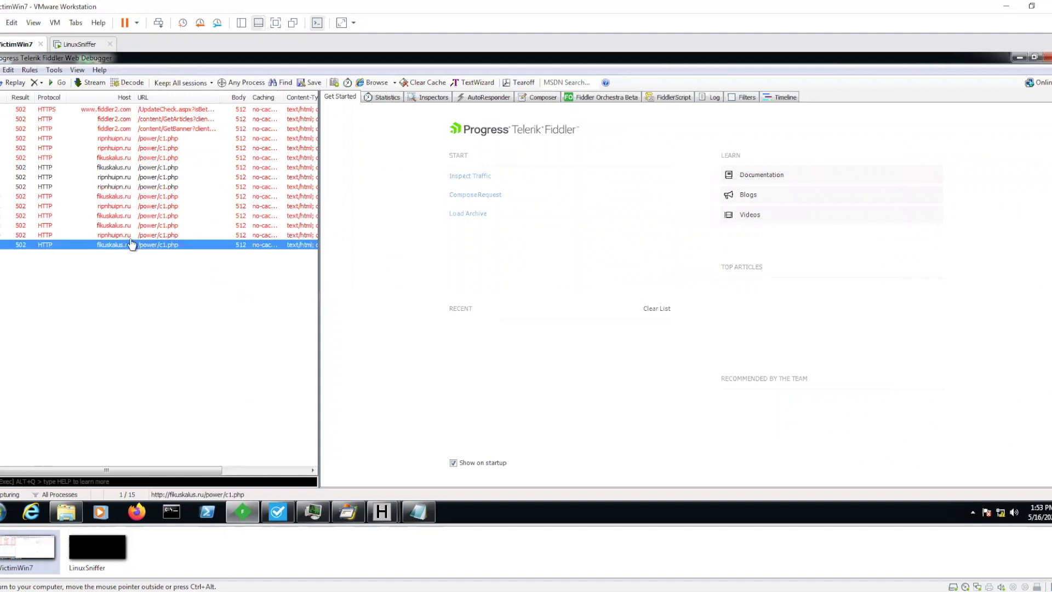
{"action": "double_click", "coordinate": [131, 238]}
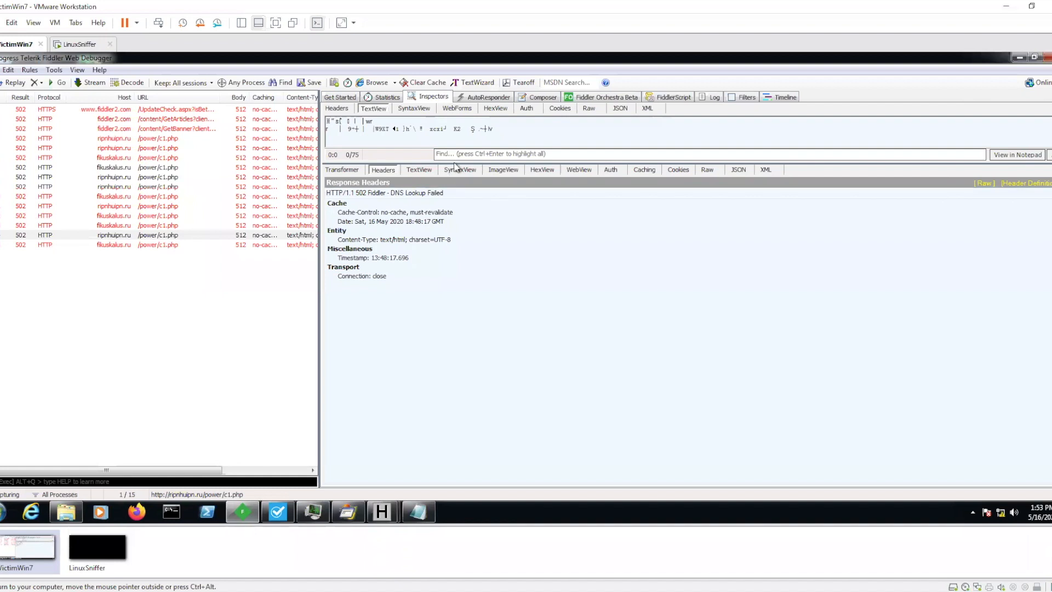
{"action": "left_click", "coordinate": [183, 236]}
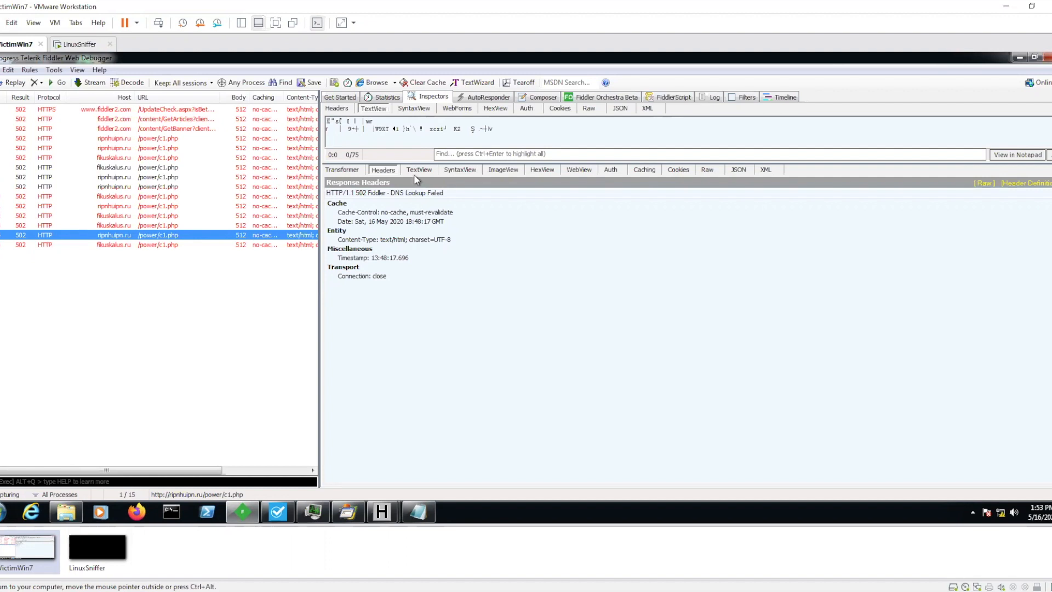
Step: Copy only the URL of the selected ripnhuipn.ru session and add it as a new line in the Notepad notes
{"action": "right_click", "coordinate": [169, 241]}
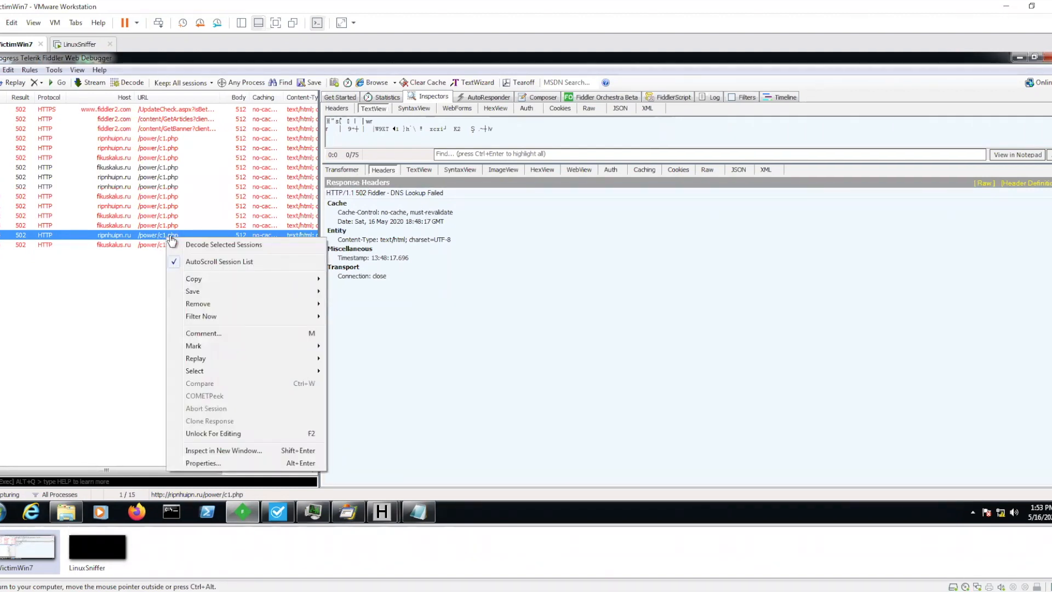
{"action": "mouse_move", "coordinate": [203, 279]}
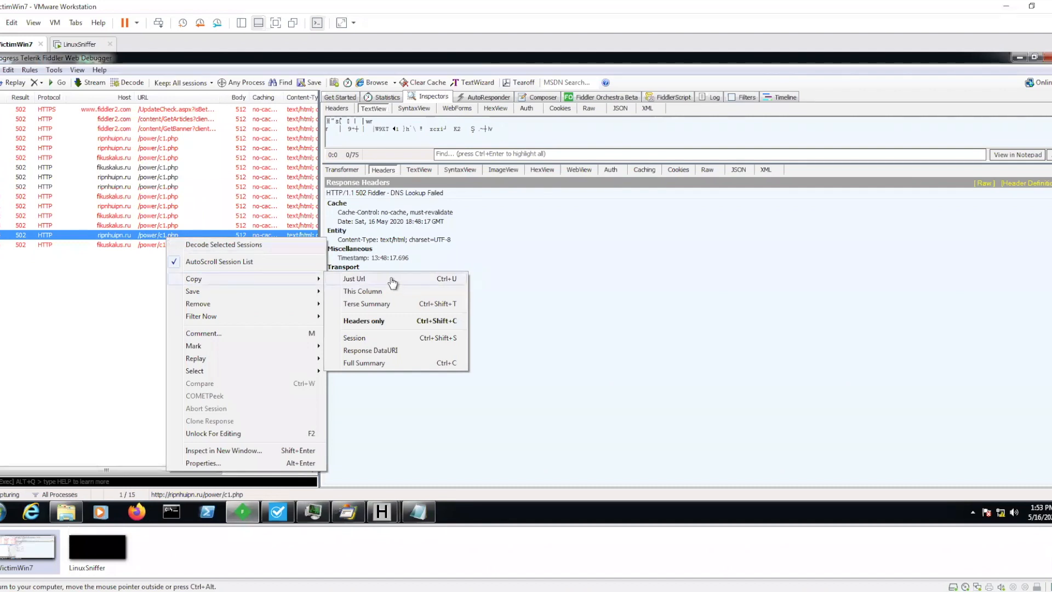
{"action": "left_click", "coordinate": [392, 280]}
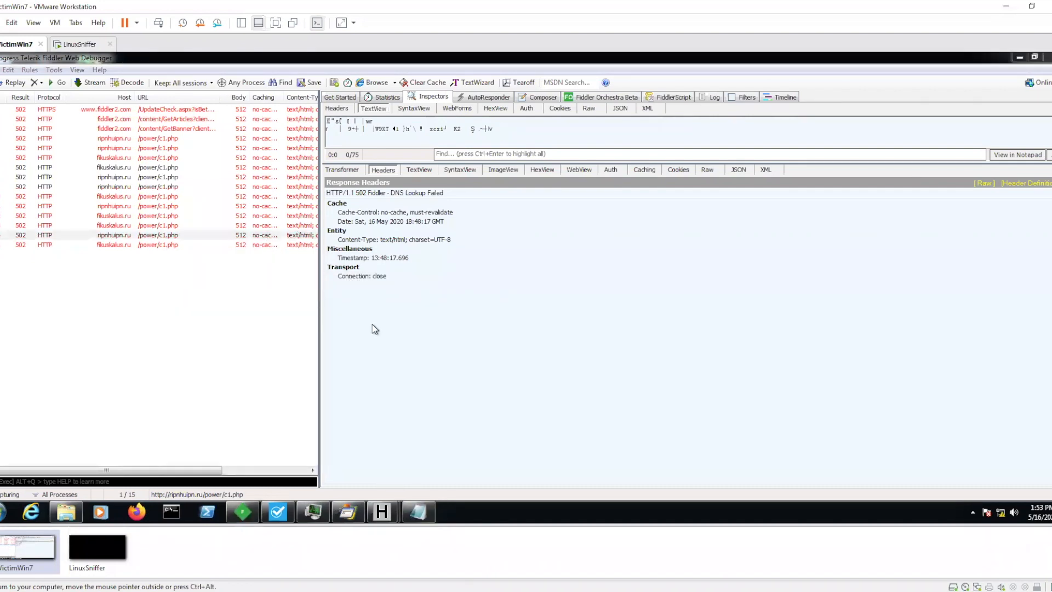
{"action": "left_click", "coordinate": [425, 519]}
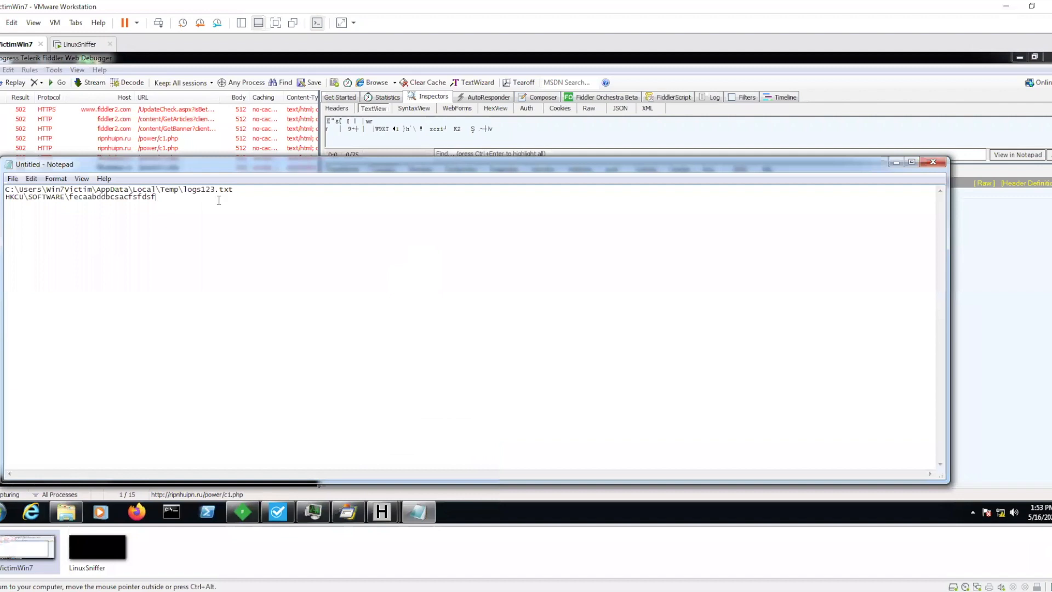
{"action": "key", "text": "Return"}
{"action": "type", "text": "http://ripnhuipn.ru/power/c1.php"}
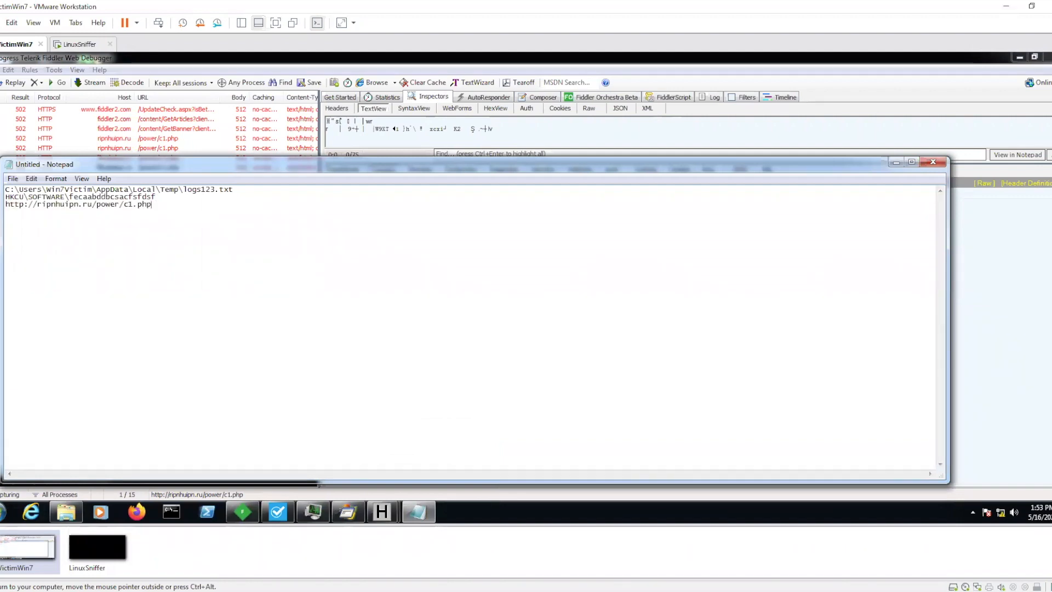
Step: Copy the URL of the last fikuskalus.ru session into the Notepad notes on a new line, and minimize Notepad
{"action": "left_click_drag", "start_coordinate": [115, 164], "coordinate": [351, 224]}
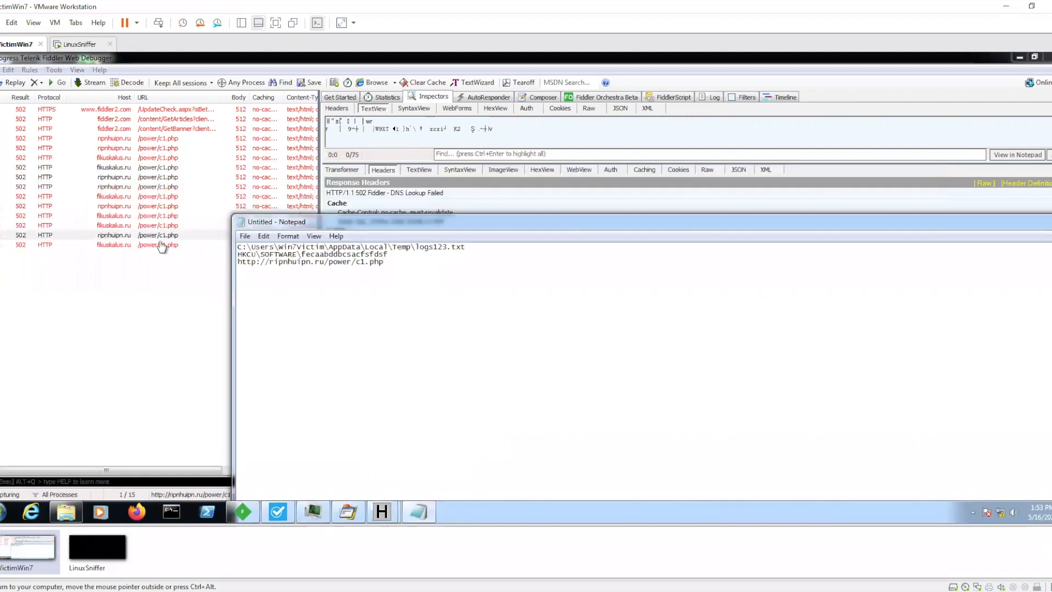
{"action": "left_click", "coordinate": [133, 246]}
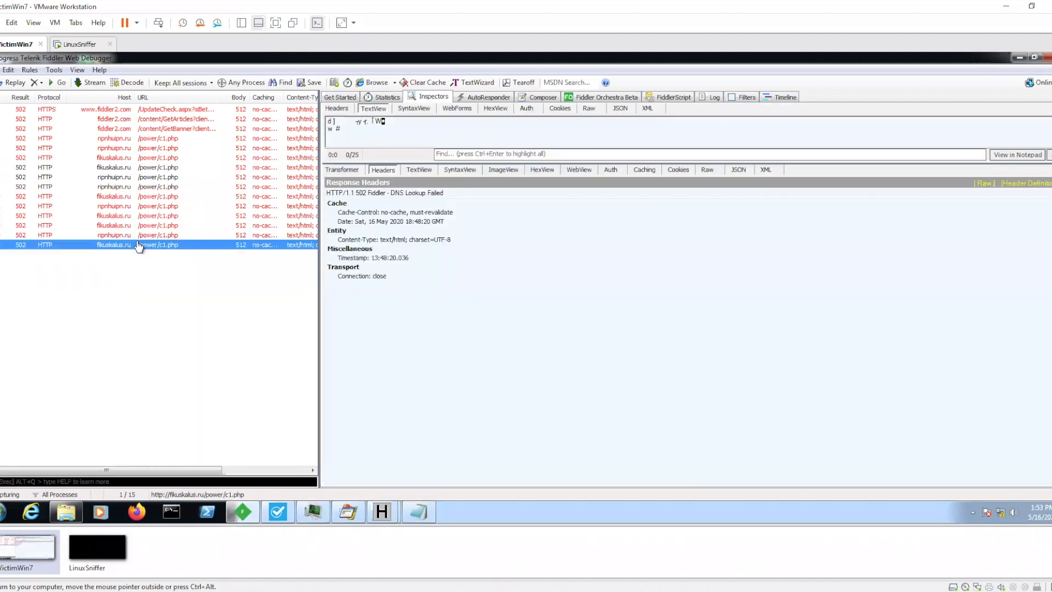
{"action": "right_click", "coordinate": [136, 244]}
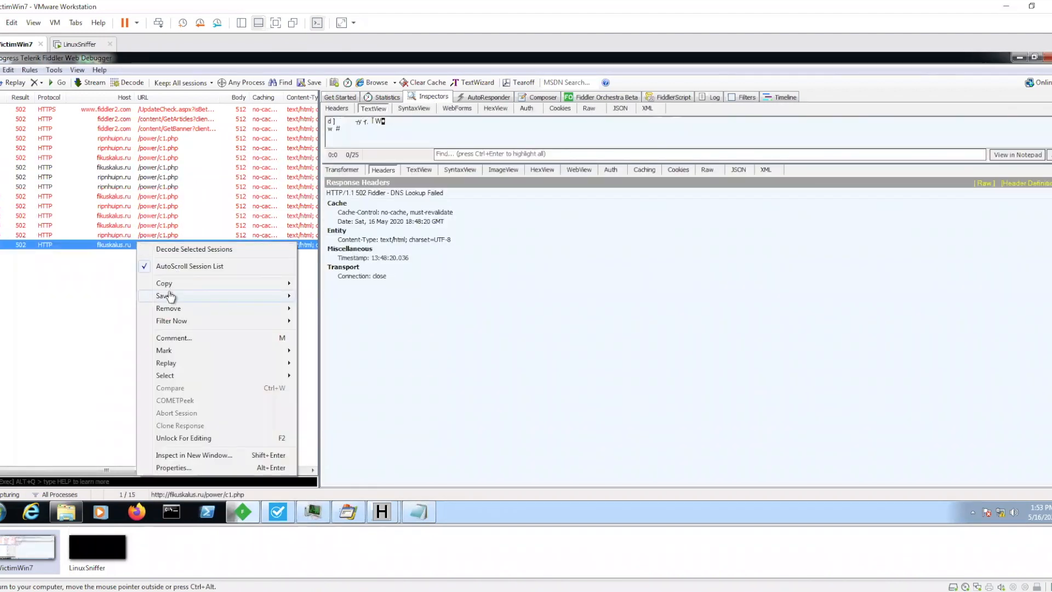
{"action": "left_click", "coordinate": [443, 265]}
{"action": "left_click", "coordinate": [416, 512]}
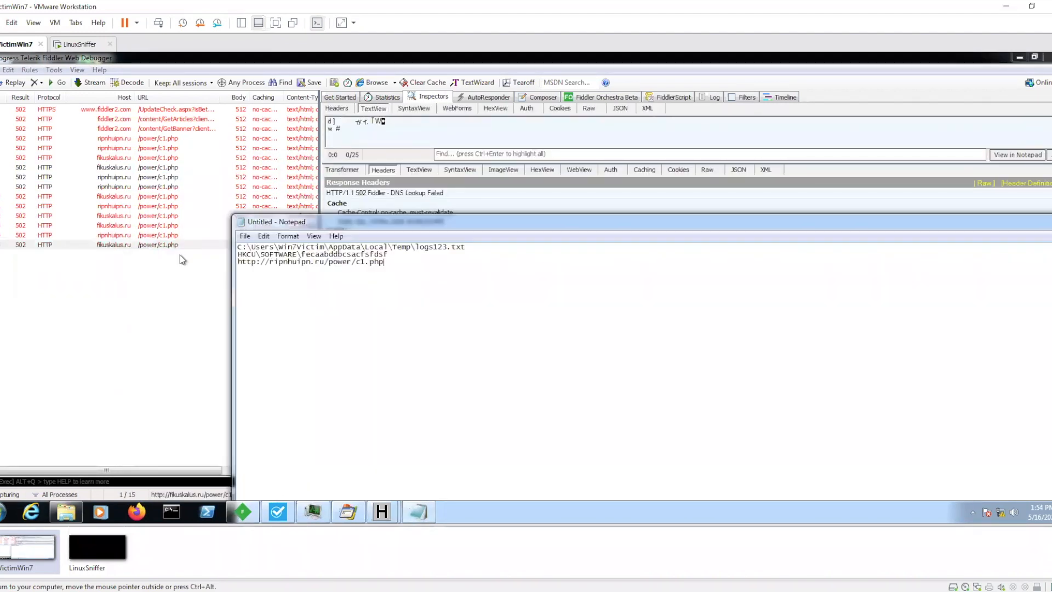
{"action": "key", "text": "ctrl+v"}
{"action": "left_click_drag", "start_coordinate": [434, 228], "coordinate": [333, 131]}
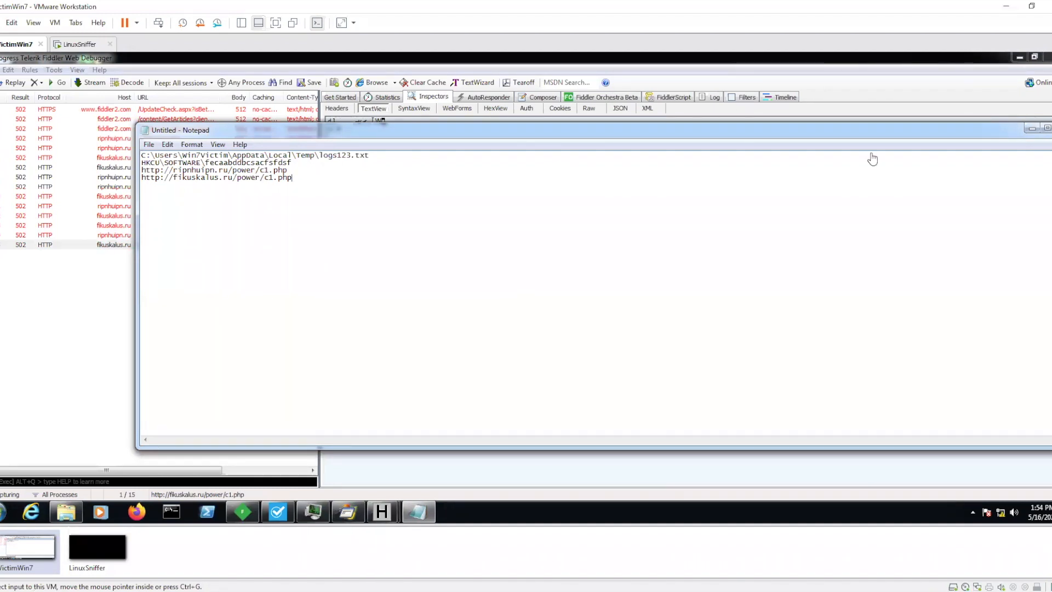
{"action": "left_click_drag", "start_coordinate": [137, 125], "coordinate": [259, 172]}
{"action": "left_click", "coordinate": [1033, 175]}
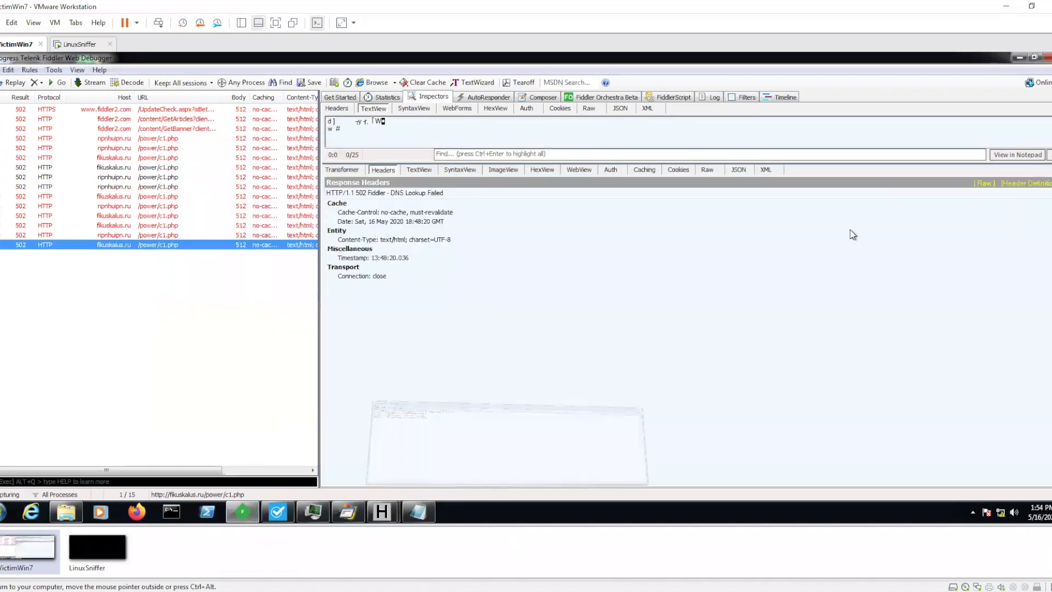
Step: Minimize Fiddler and launch Autoruns from the SysinternalsSuite folder
{"action": "left_click", "coordinate": [1022, 57]}
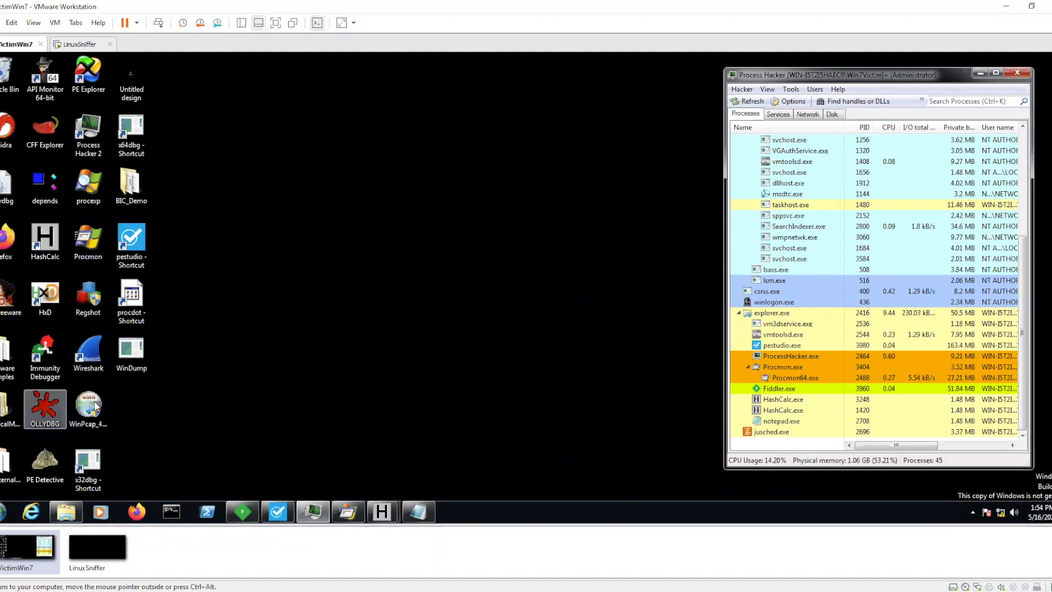
{"action": "left_click", "coordinate": [6, 461]}
{"action": "double_click", "coordinate": [5, 462]}
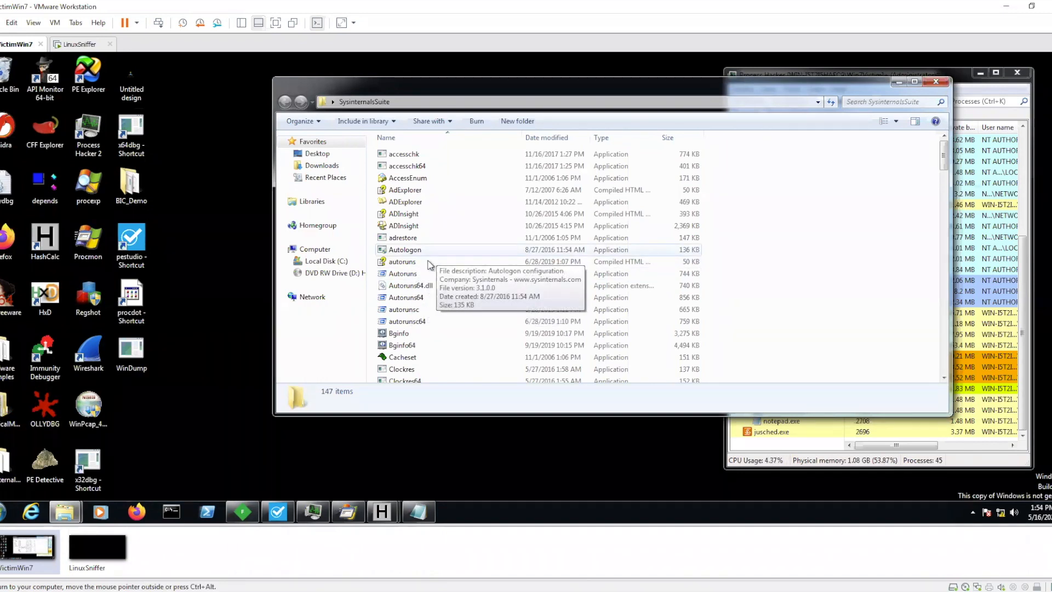
{"action": "double_click", "coordinate": [418, 274]}
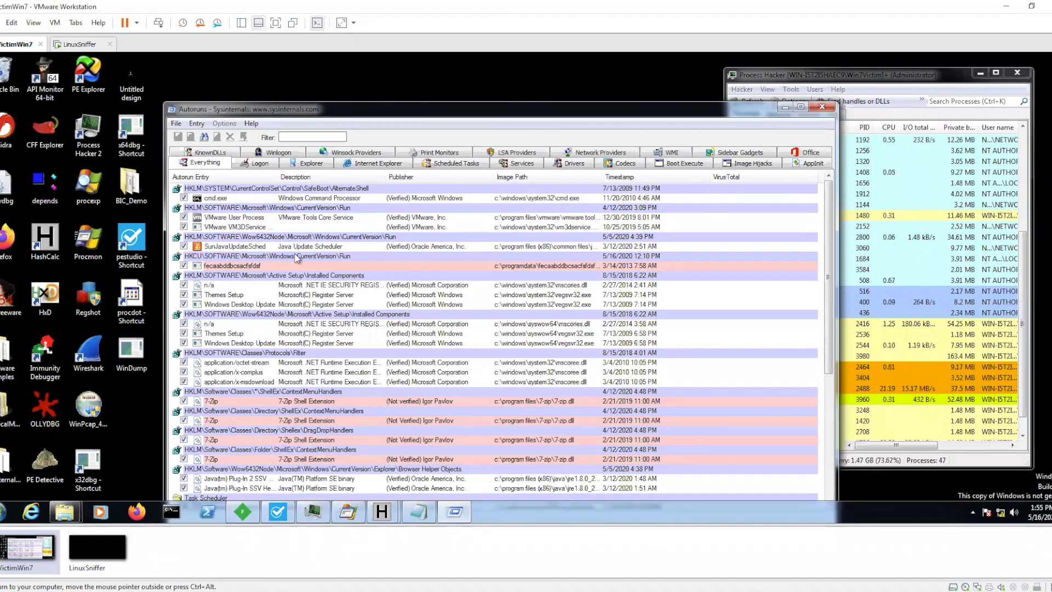
Step: Copy the HKCU\SOFTWARE\Microsoft\Windows\CurrentVersion\Run key row from Autoruns into the Notepad notes, and minimize Notepad
{"action": "right_click", "coordinate": [296, 256]}
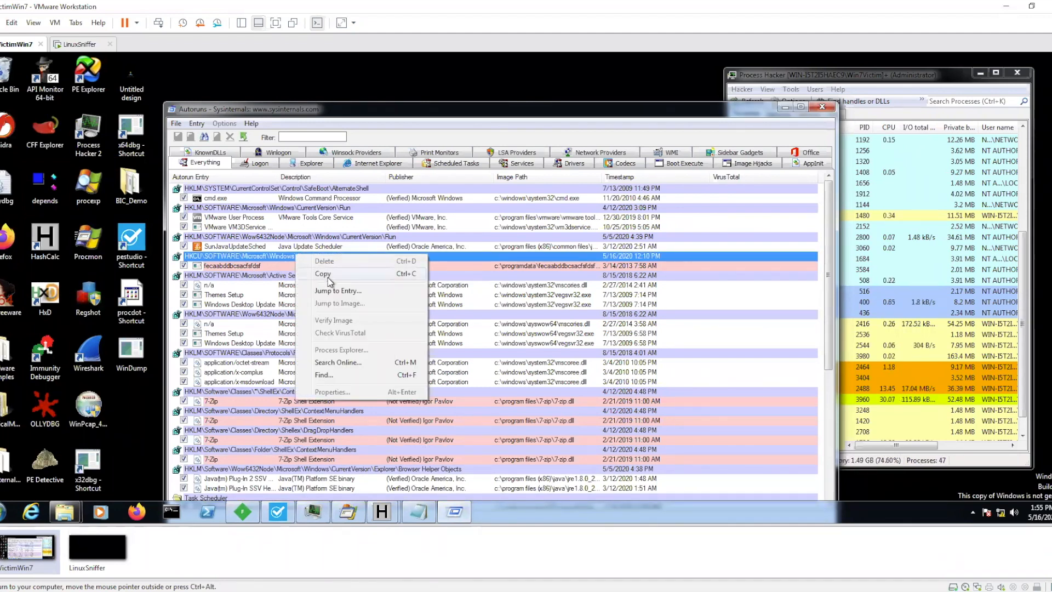
{"action": "left_click", "coordinate": [328, 275]}
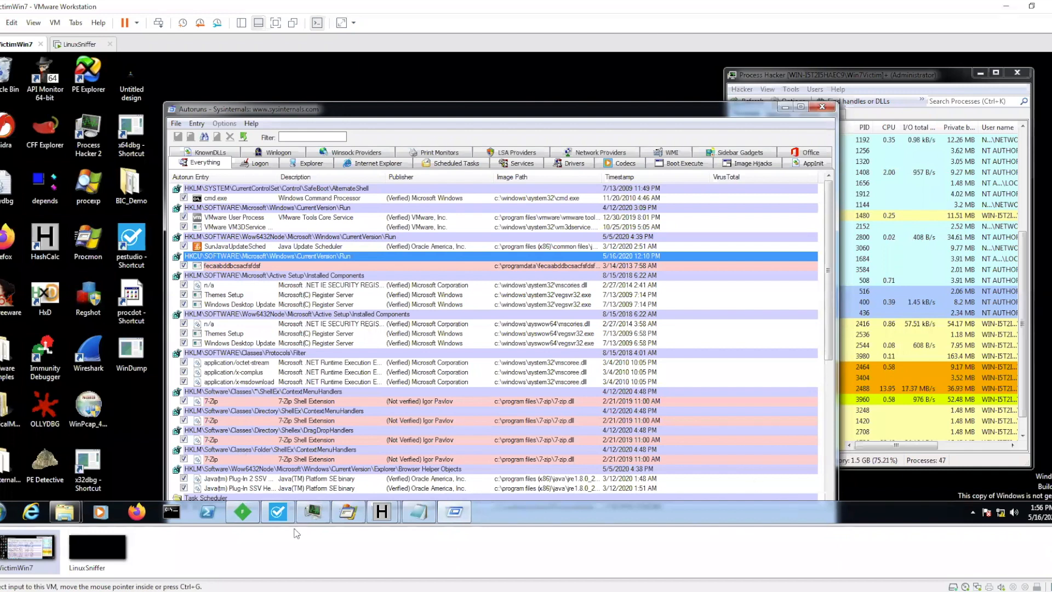
{"action": "left_click", "coordinate": [418, 512]}
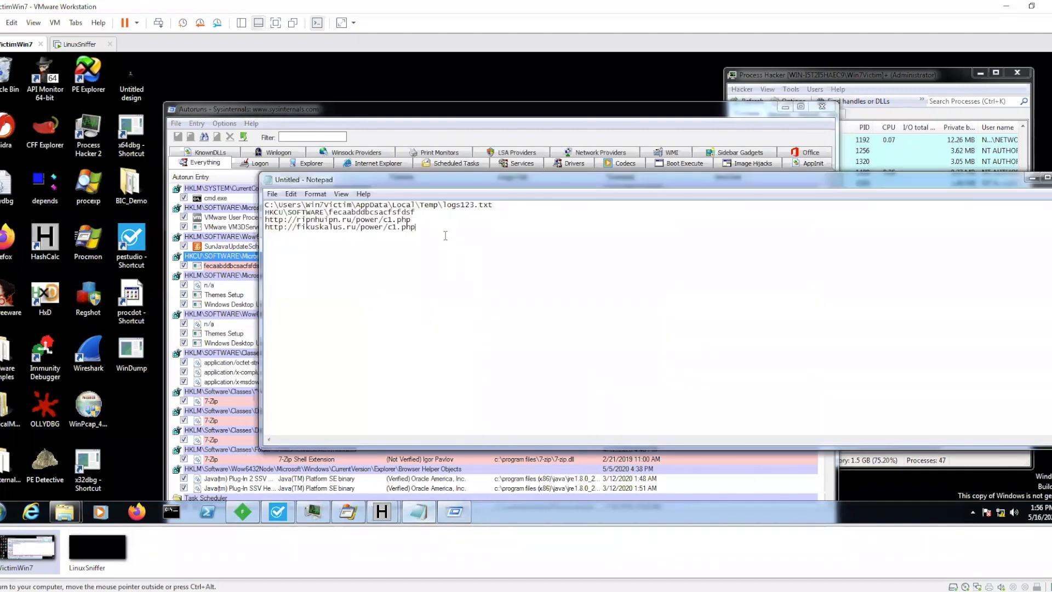
{"action": "key", "text": "ctrl+v"}
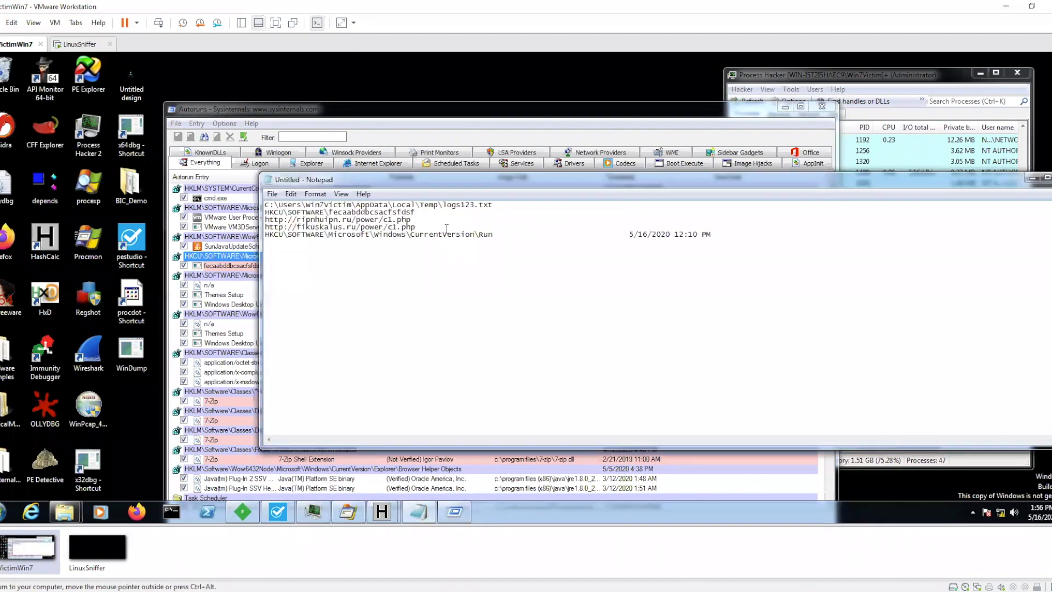
{"action": "double_click", "coordinate": [620, 233]}
{"action": "left_click", "coordinate": [621, 234]}
{"action": "left_click", "coordinate": [1032, 178]}
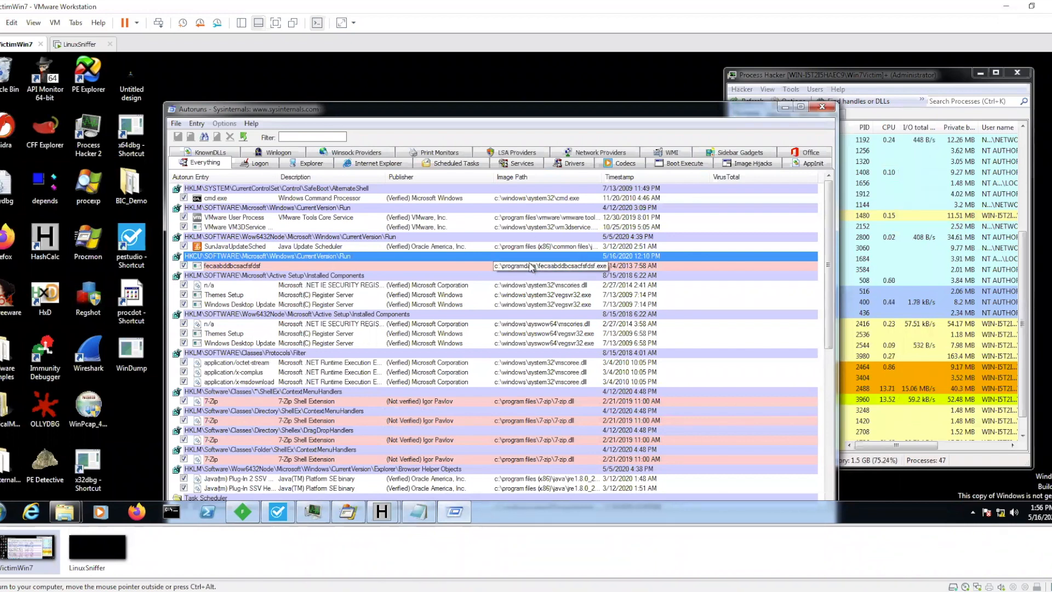
Step: Copy the fecaabddbcsacfsfdsf autorun entry from Autoruns and add it below the Run key in the Notepad notes
{"action": "right_click", "coordinate": [570, 266]}
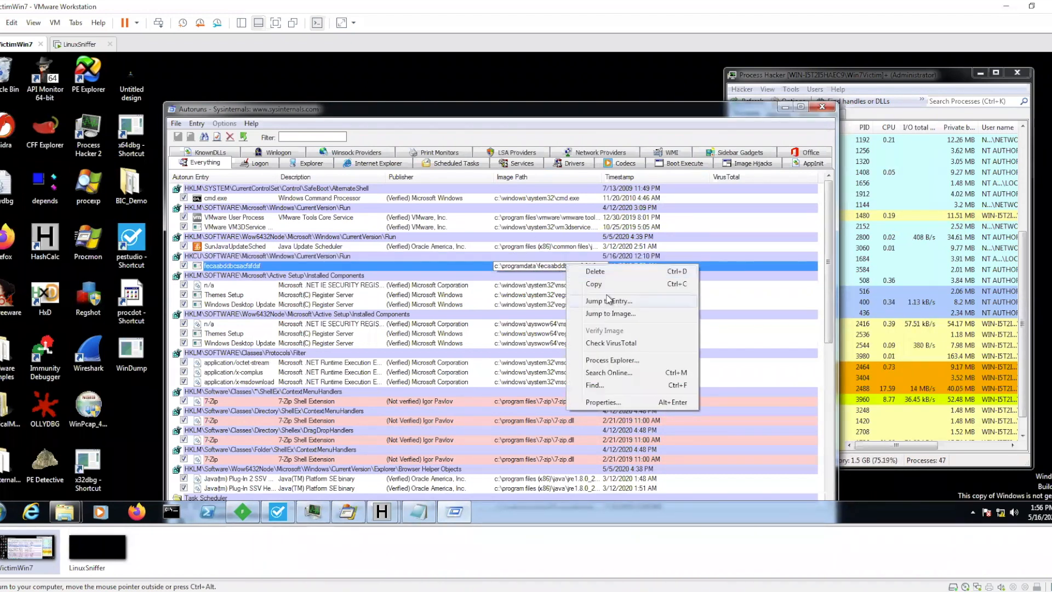
{"action": "left_click", "coordinate": [705, 264]}
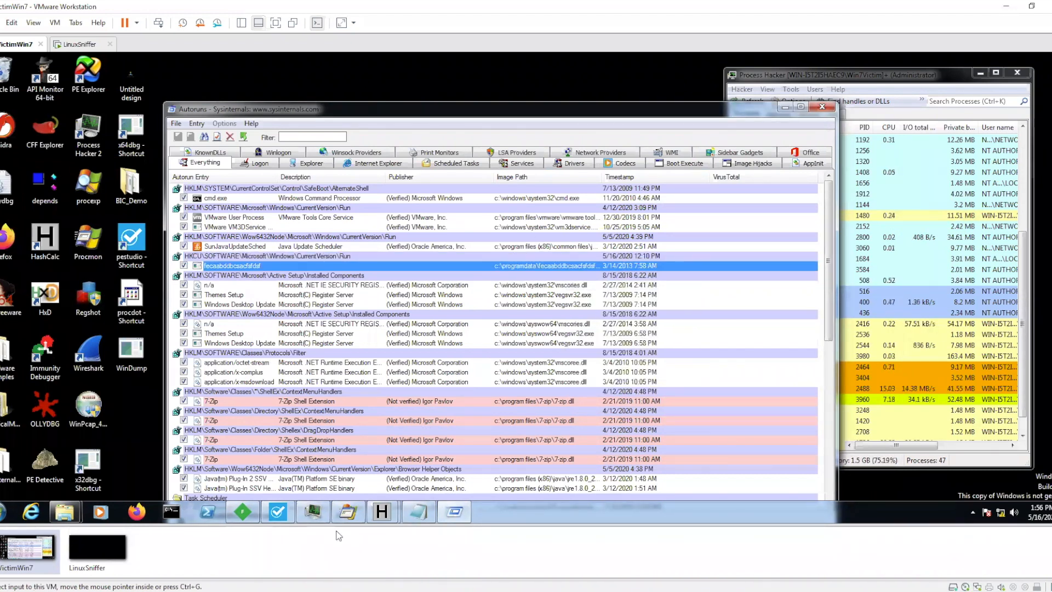
{"action": "left_click", "coordinate": [422, 514]}
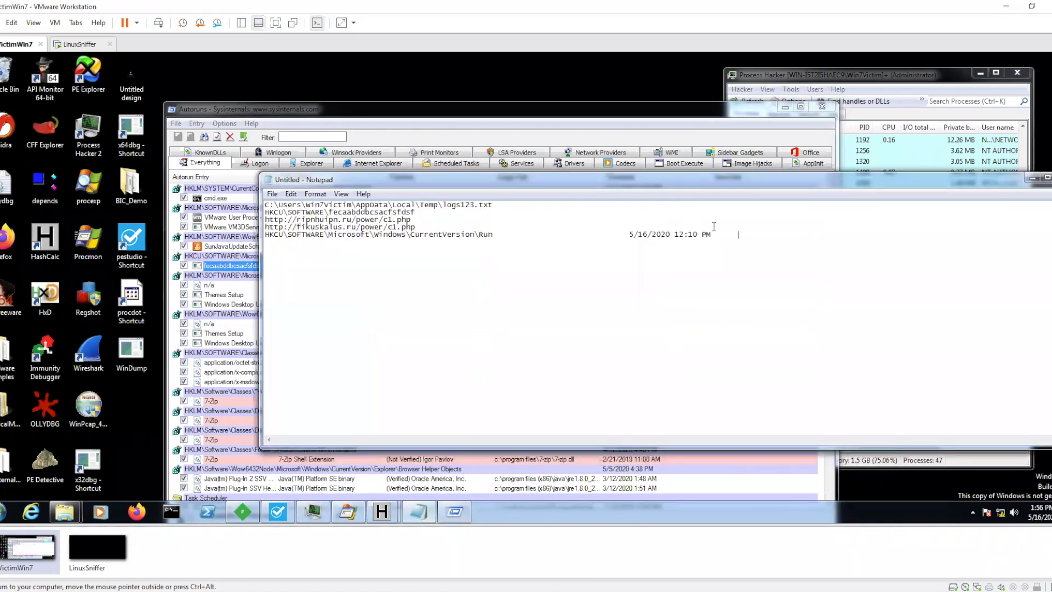
{"action": "key", "text": "ctrl+v"}
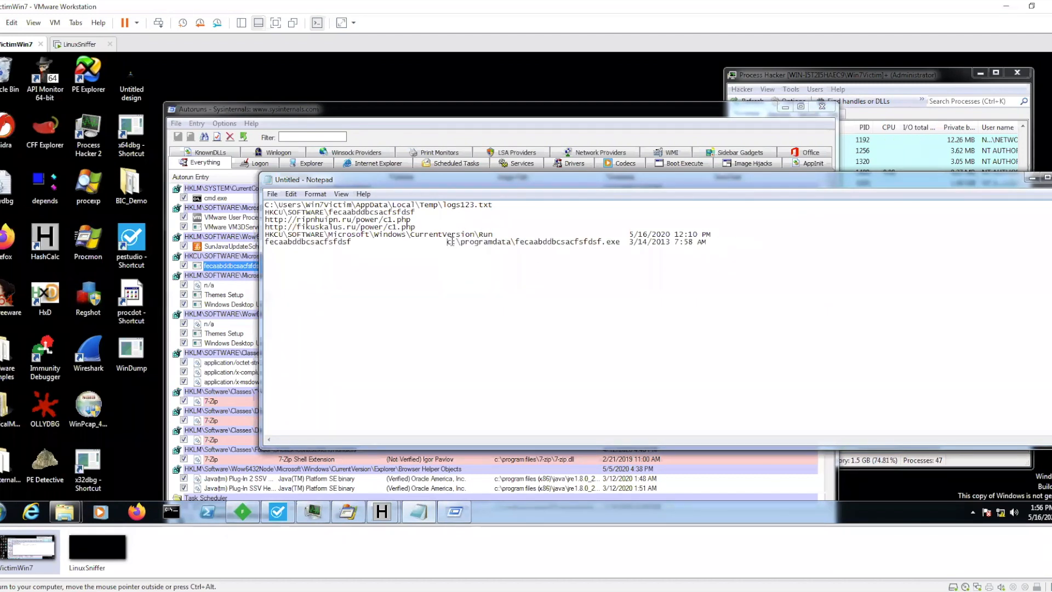
Step: Trim the pasted fecaabddbcsacfsfdsf line in the notes to its path c:\programdata\fecaabddbcsacfsfdsf.exe, removing the entry name and timestamp
{"action": "key", "text": "BackSpace"}
{"action": "key", "text": "BackSpace"}
{"action": "key", "text": "BackSpace"}
{"action": "key", "text": "BackSpace"}
{"action": "key", "text": "BackSpace"}
{"action": "key", "text": "BackSpace"}
{"action": "key", "text": "BackSpace"}
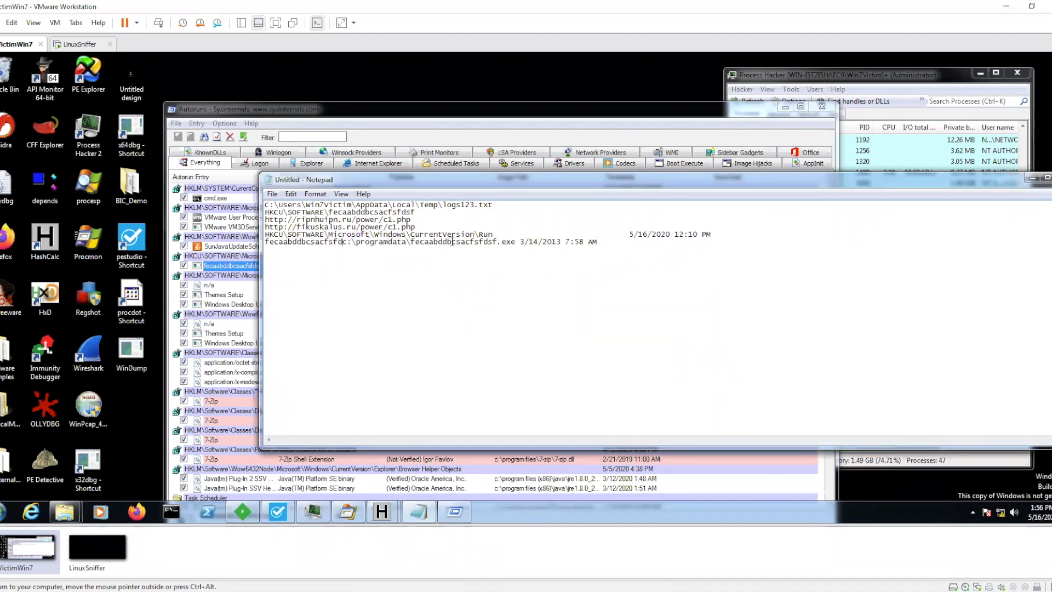
{"action": "key", "text": "BackSpace"}
{"action": "key", "text": "BackSpace"}
{"action": "key", "text": "BackSpace"}
{"action": "key", "text": "BackSpace"}
{"action": "key", "text": "BackSpace"}
{"action": "key", "text": "BackSpace"}
{"action": "key", "text": "BackSpace"}
{"action": "key", "text": "BackSpace"}
{"action": "key", "text": "BackSpace"}
{"action": "key", "text": "BackSpace"}
{"action": "key", "text": "BackSpace"}
{"action": "key", "text": "BackSpace"}
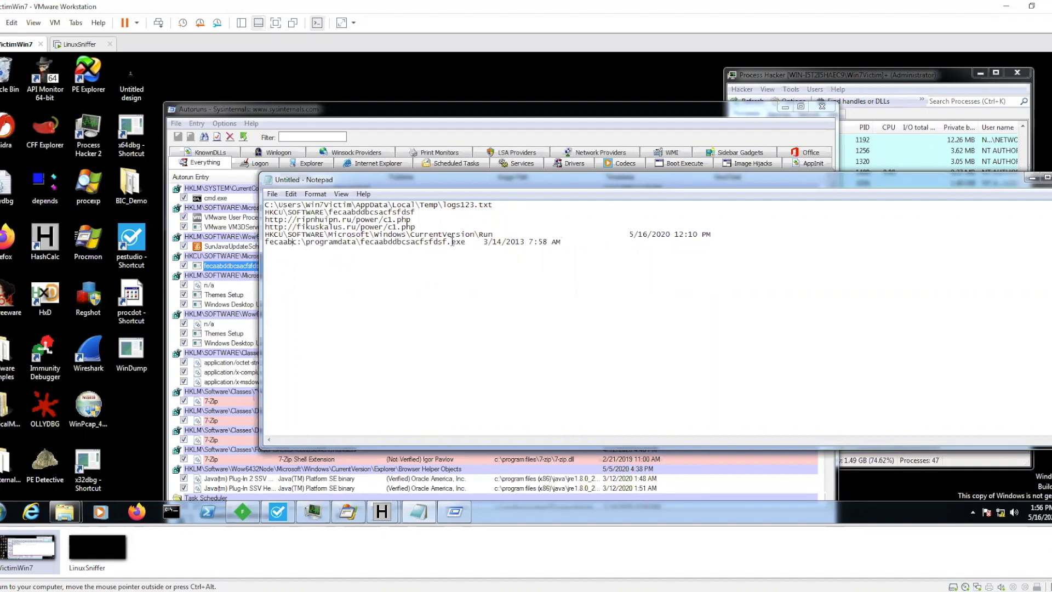
{"action": "key", "text": "BackSpace"}
{"action": "key", "text": "BackSpace"}
{"action": "key", "text": "BackSpace"}
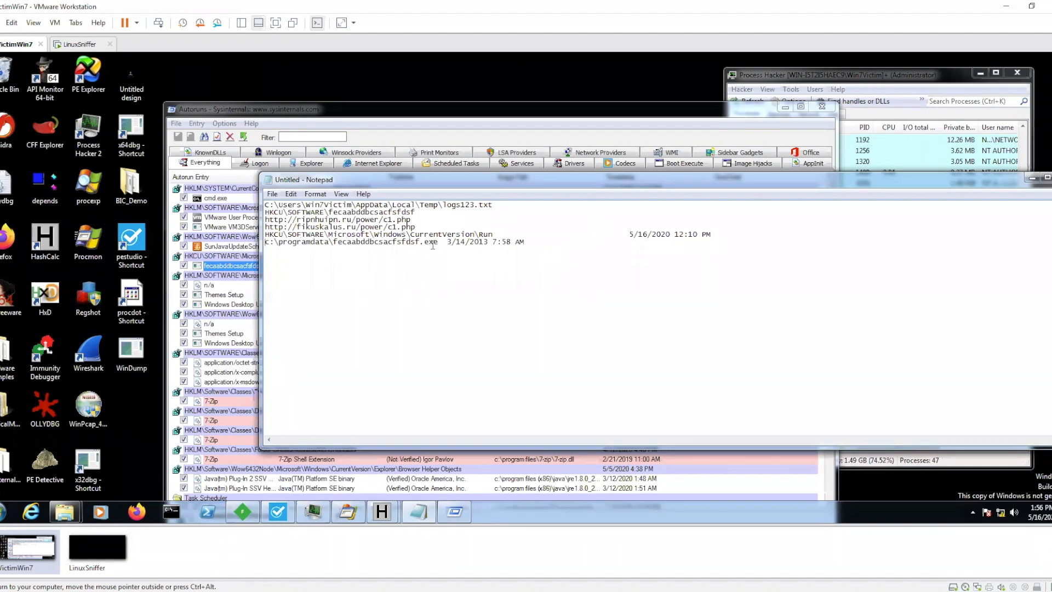
{"action": "left_click_drag", "start_coordinate": [447, 242], "coordinate": [558, 242]}
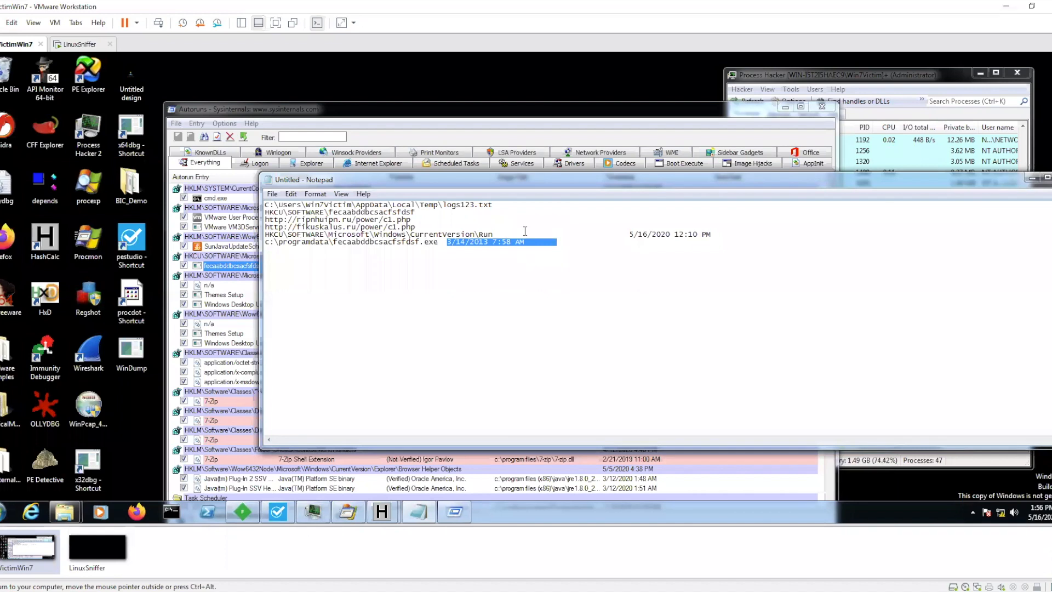
{"action": "key", "text": "BackSpace"}
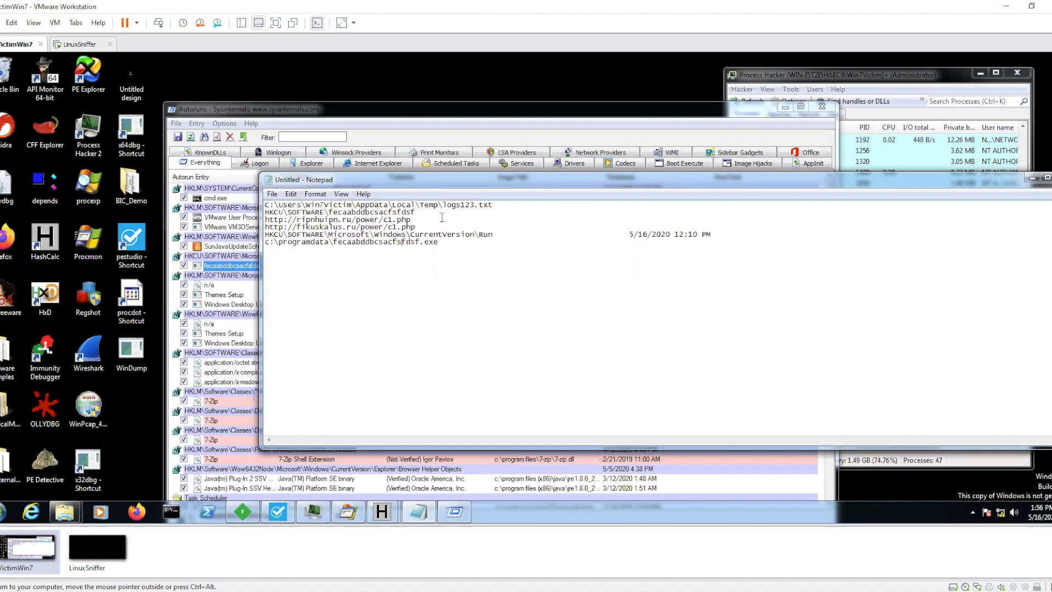
Step: Minimize Notepad and relaunch Autoruns as administrator by jumping to the registry location of the fecaabddbcsacfsfdsf autorun entry
{"action": "left_click", "coordinate": [1033, 178]}
{"action": "scroll", "coordinate": [392, 371], "scroll_direction": "down", "scroll_amount": 2}
{"action": "scroll", "coordinate": [340, 323], "scroll_direction": "up", "scroll_amount": 2}
{"action": "right_click", "coordinate": [270, 267]}
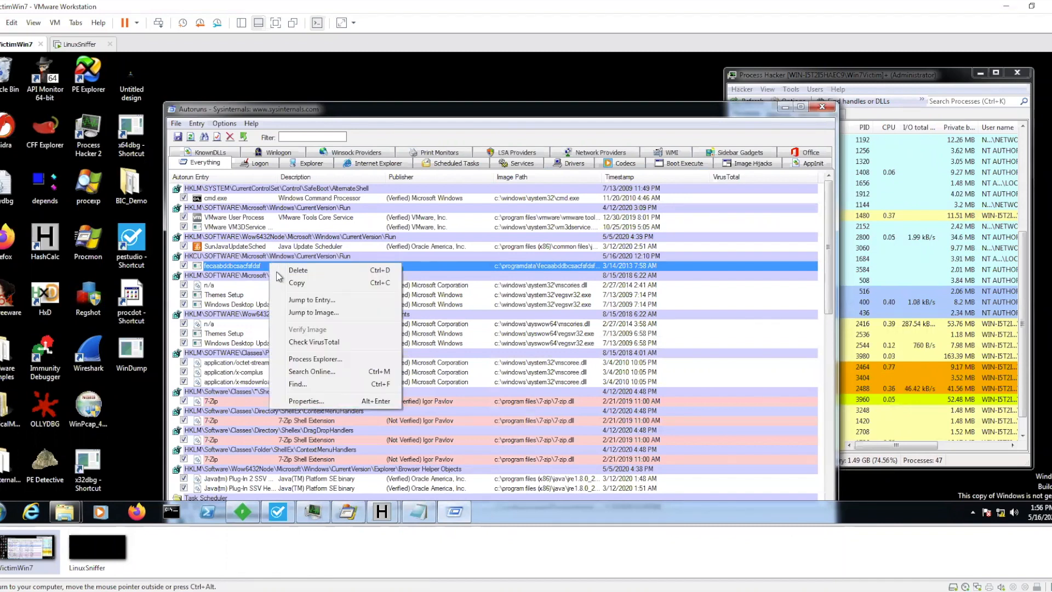
{"action": "left_click", "coordinate": [301, 301]}
{"action": "left_click", "coordinate": [253, 233]}
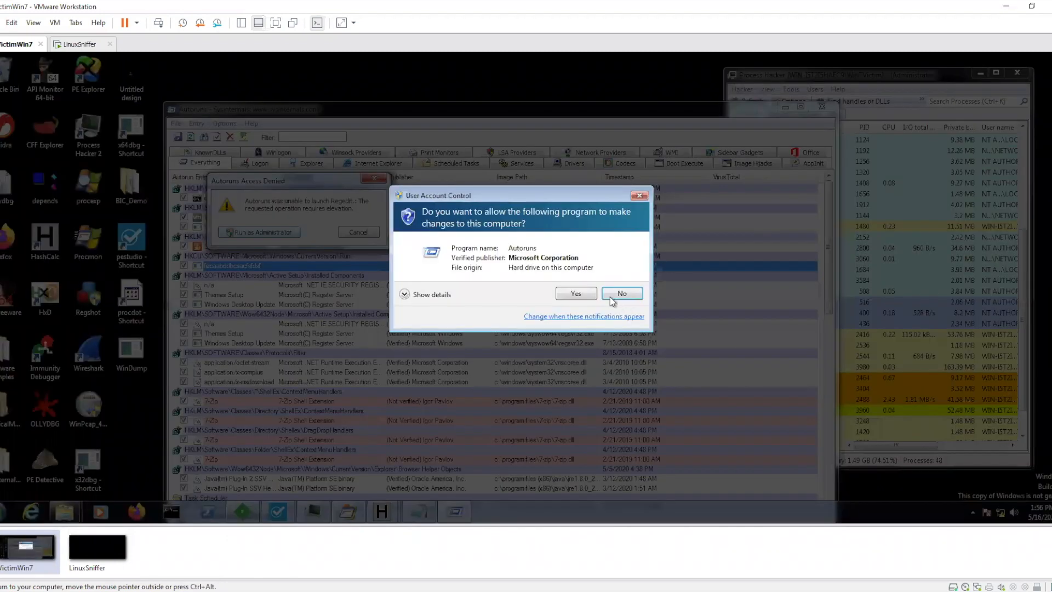
{"action": "left_click", "coordinate": [583, 292]}
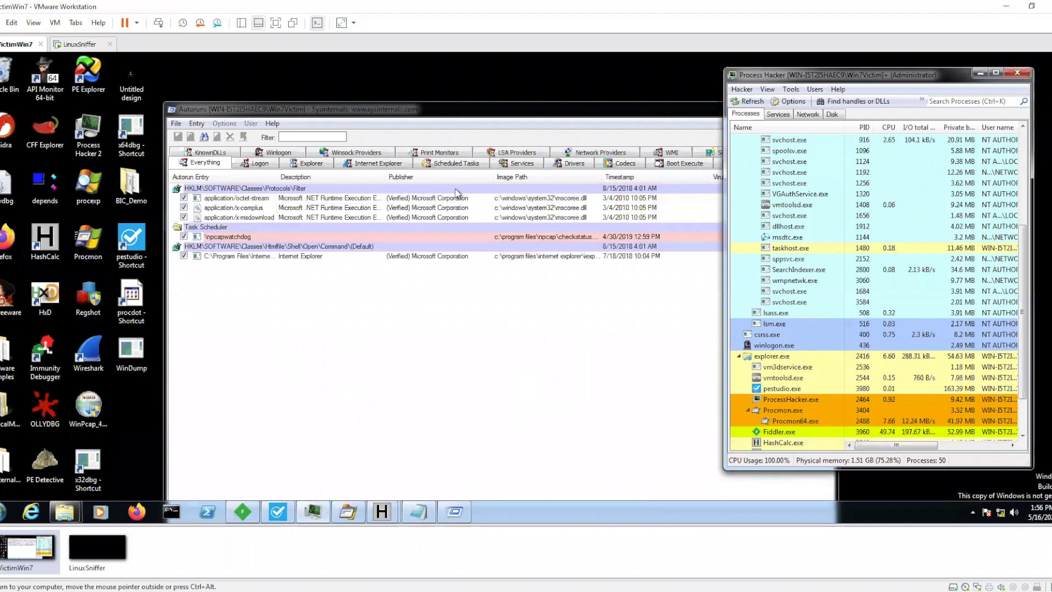
Step: Open the fecaabddbcsacfsfdsf entry's Run key in Registry Editor from the elevated Autoruns, and widen the window to show the full value data
{"action": "left_click", "coordinate": [539, 114]}
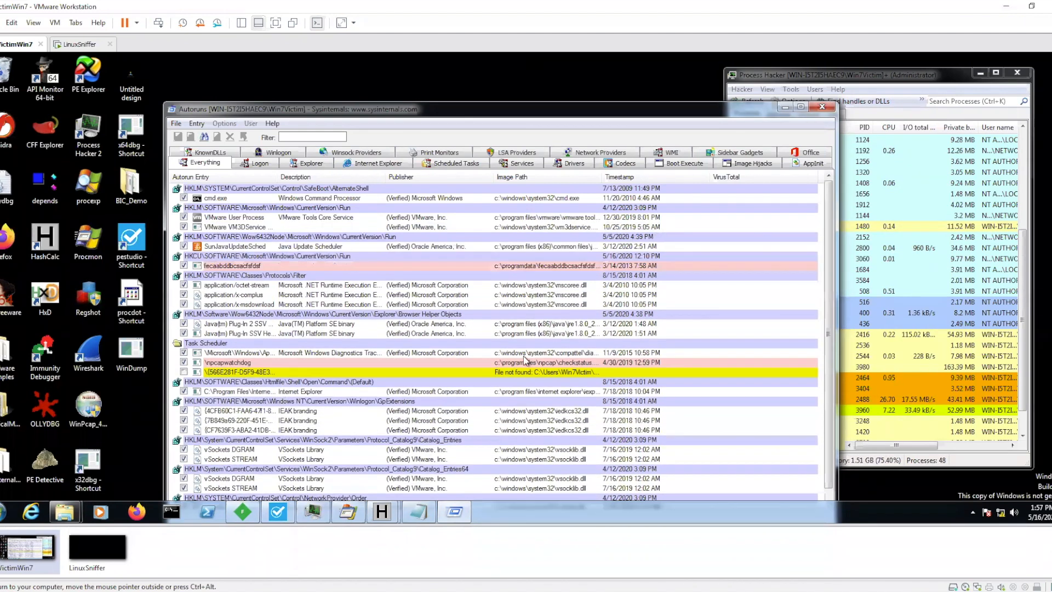
{"action": "right_click", "coordinate": [463, 268]}
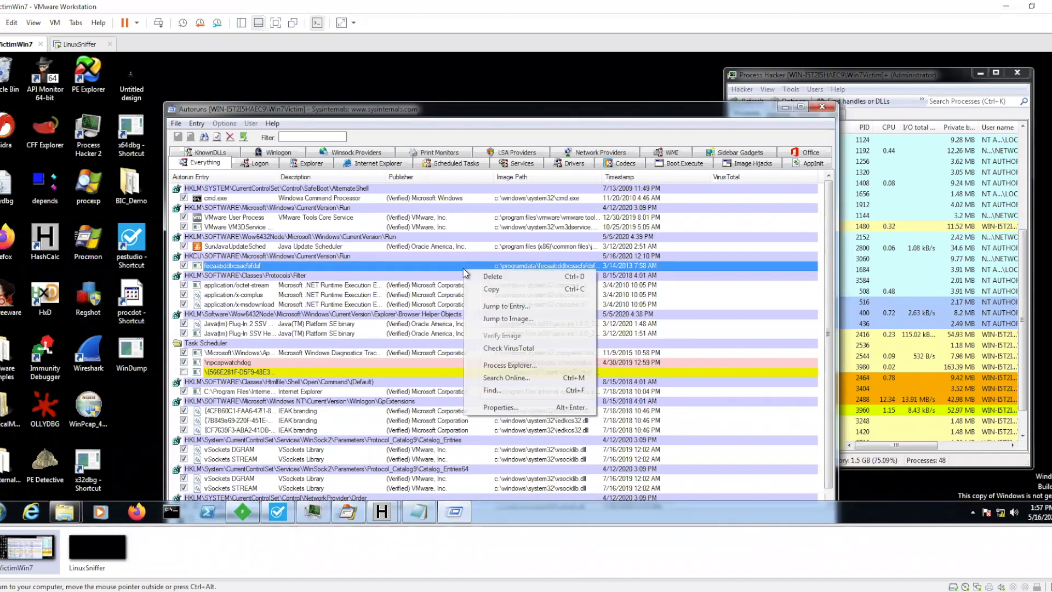
{"action": "left_click", "coordinate": [505, 306]}
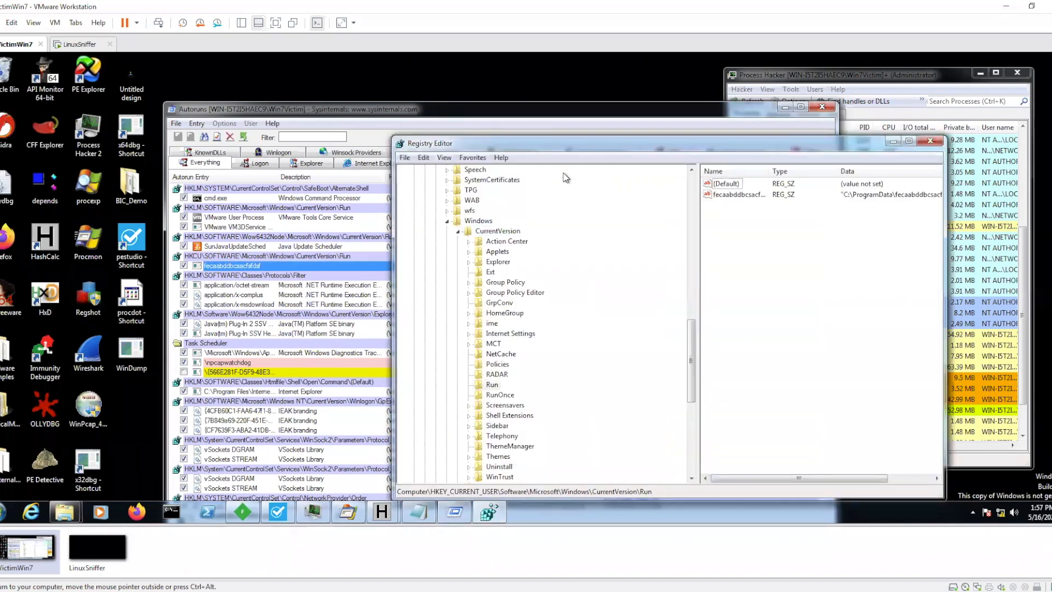
{"action": "left_click_drag", "start_coordinate": [569, 143], "coordinate": [382, 142]}
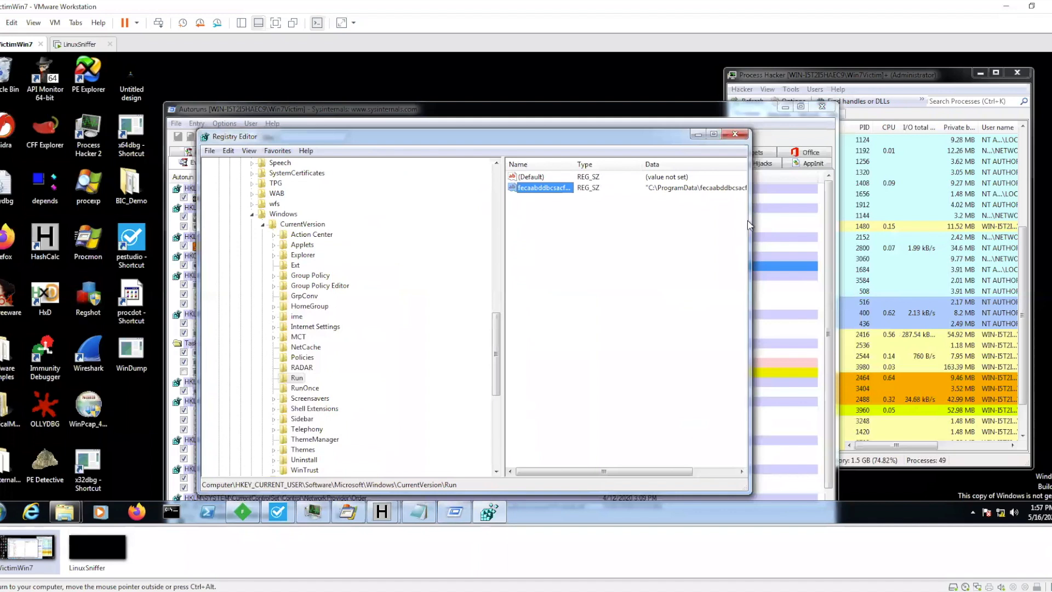
{"action": "left_click_drag", "start_coordinate": [756, 221], "coordinate": [895, 208]}
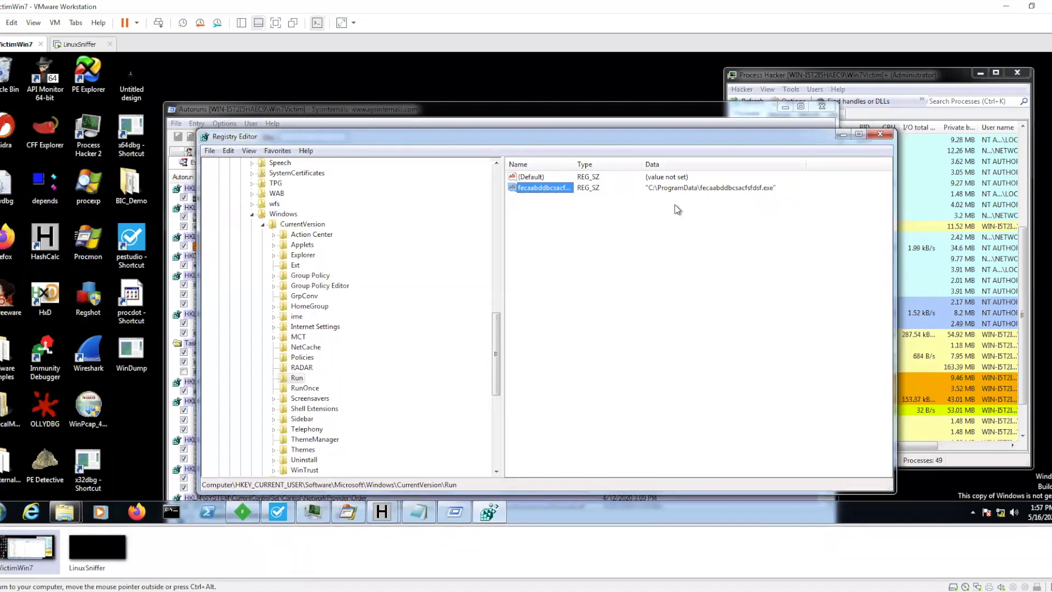
{"action": "left_click_drag", "start_coordinate": [496, 239], "coordinate": [550, 257]}
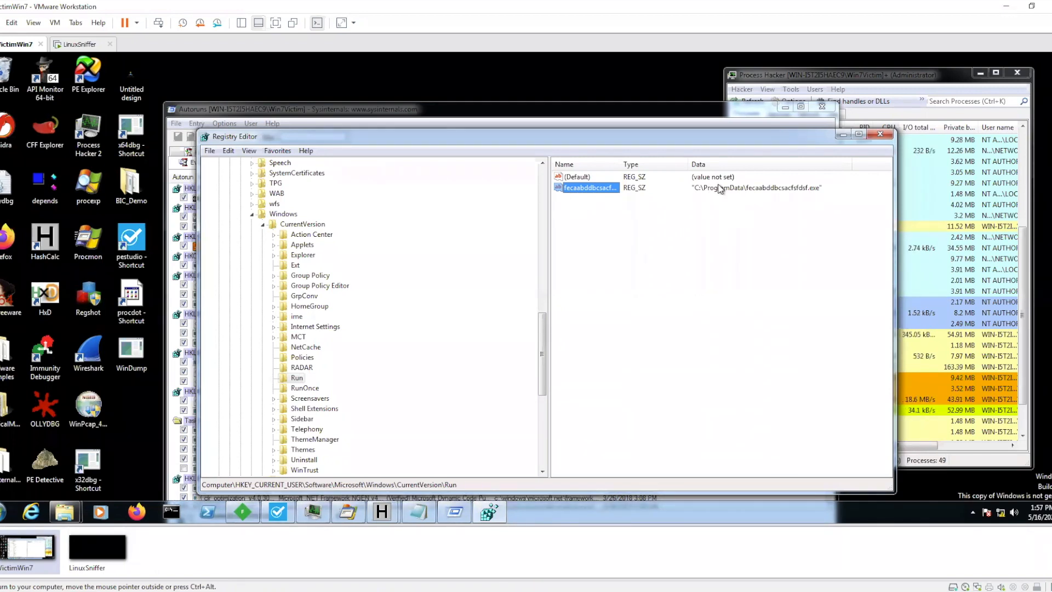
Step: Look at the malware sample files in the BIC_Demo folder and minimize the folder window
{"action": "double_click", "coordinate": [140, 191]}
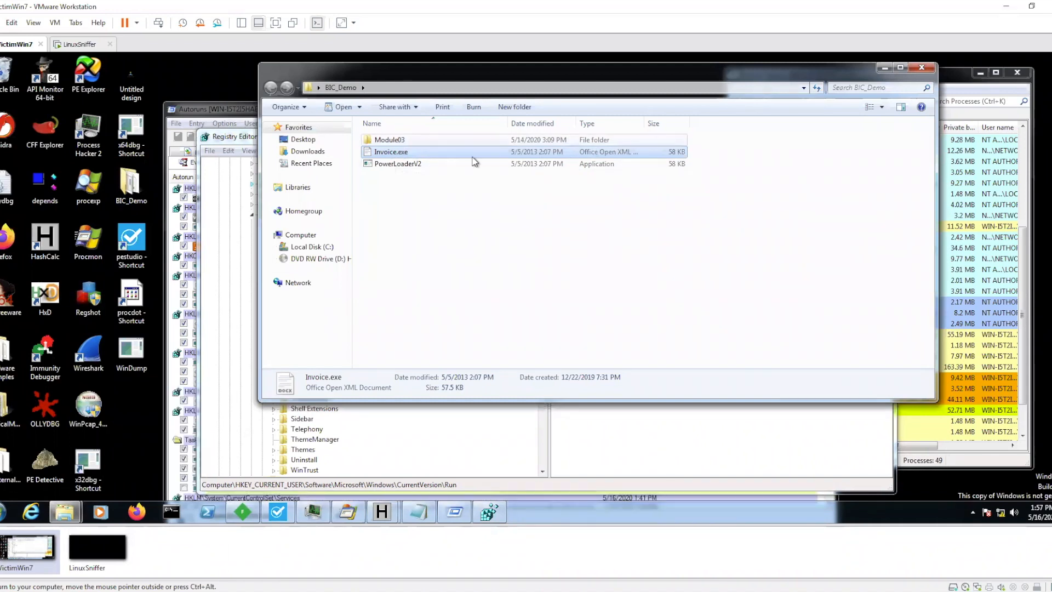
{"action": "left_click", "coordinate": [889, 67]}
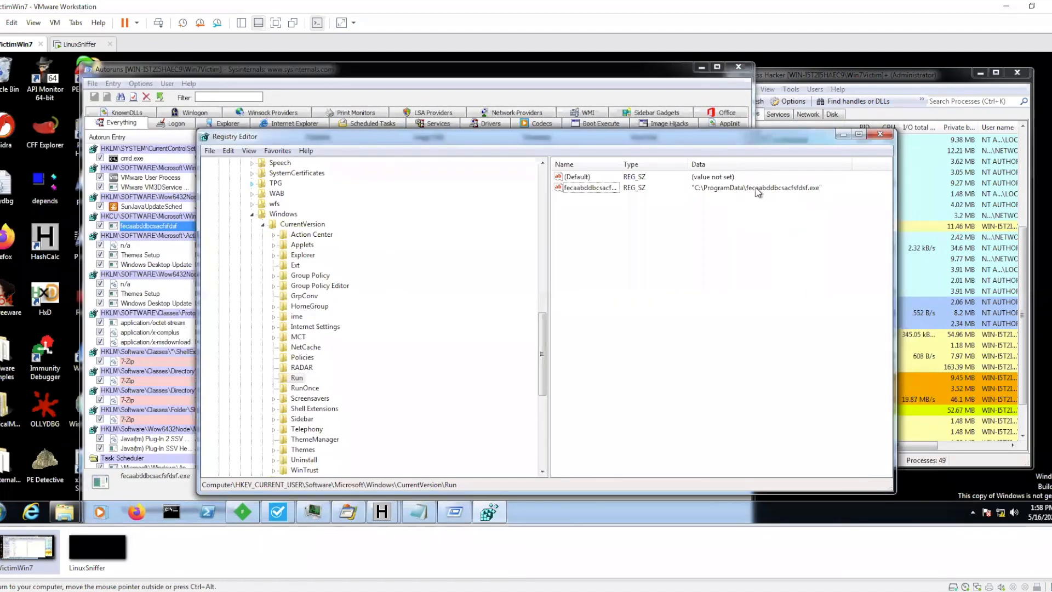
Step: Delete the fecaabddbcsacfsfdsf value from the HKEY_CURRENT_USER Run key and recheck the key's values
{"action": "right_click", "coordinate": [754, 187]}
{"action": "left_click", "coordinate": [673, 193]}
{"action": "right_click", "coordinate": [601, 191]}
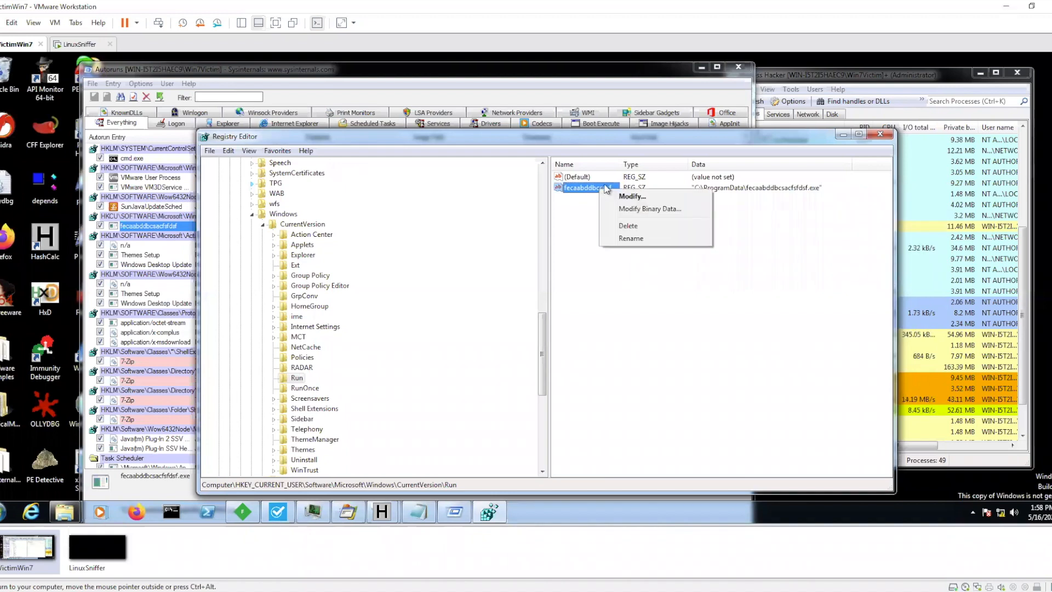
{"action": "left_click", "coordinate": [628, 225]}
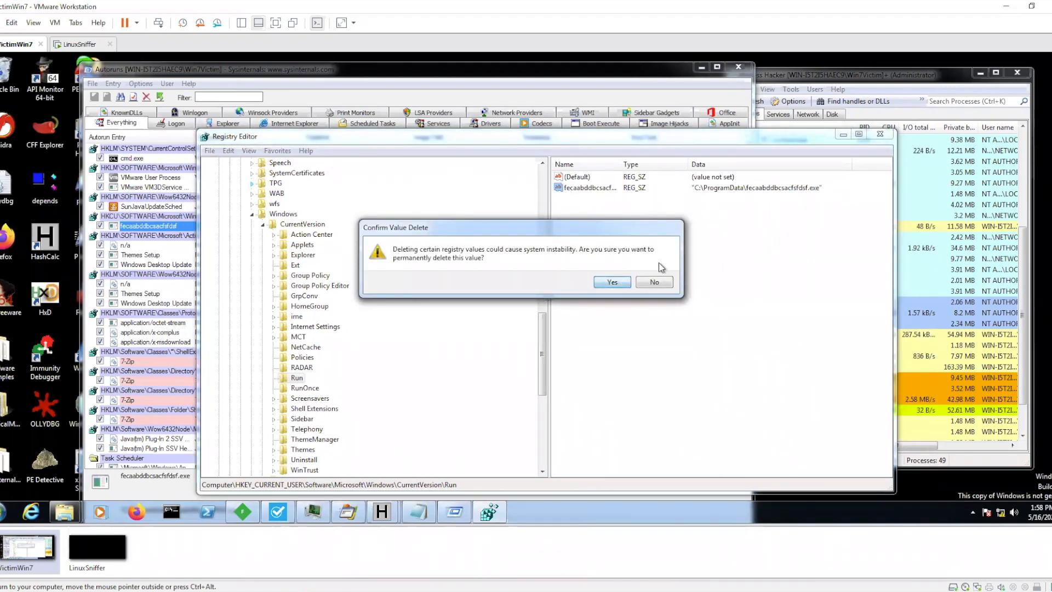
{"action": "left_click", "coordinate": [625, 282]}
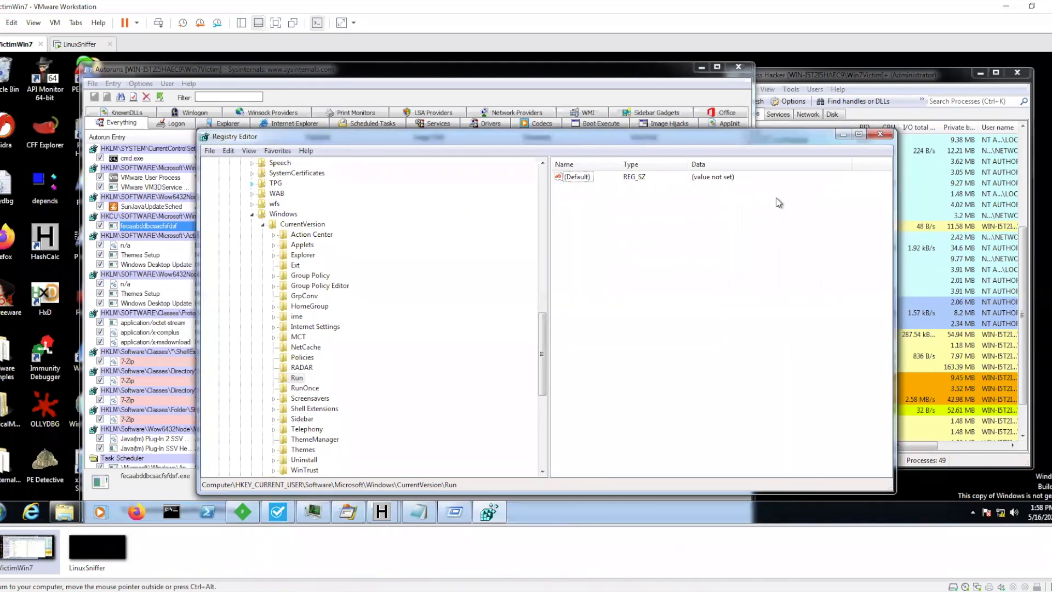
{"action": "left_click", "coordinate": [210, 151]}
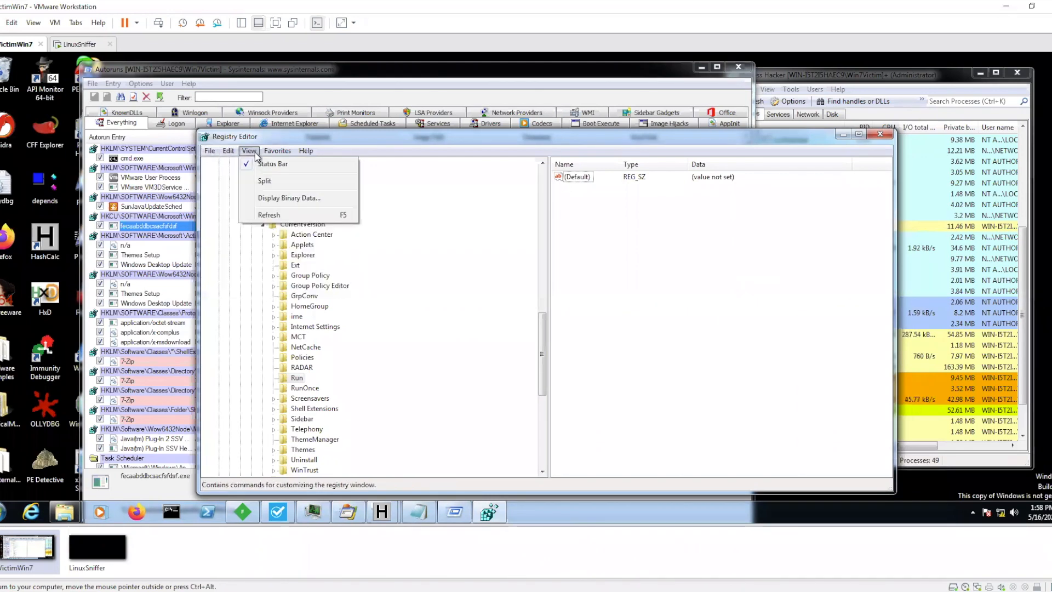
{"action": "left_click", "coordinate": [460, 197]}
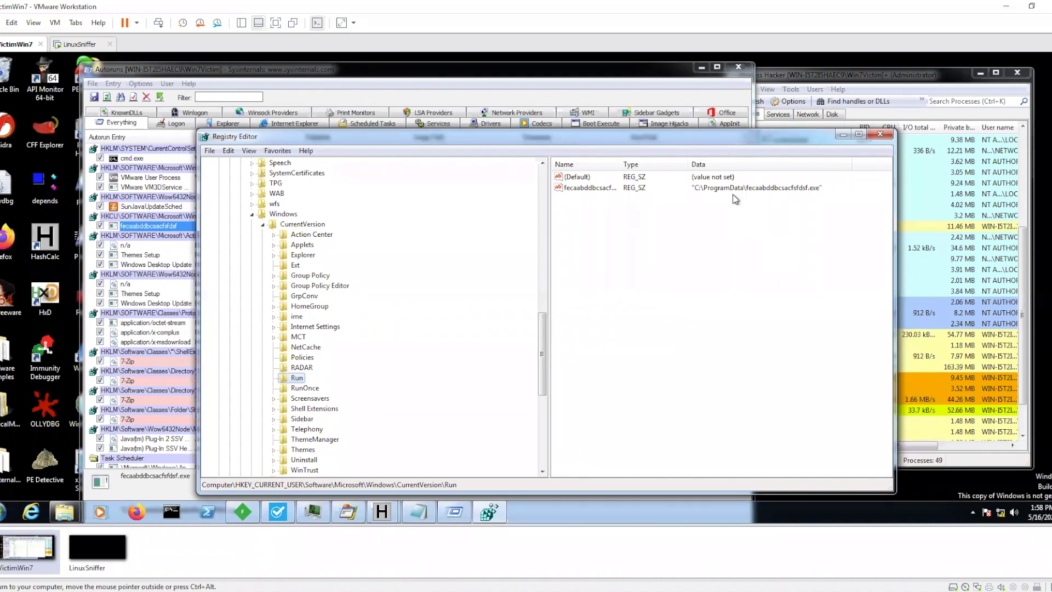
Step: Copy the value data path of the fecaabddbcsacfsfdsf value in the Run key and close its edit dialog
{"action": "right_click", "coordinate": [718, 191]}
{"action": "left_click", "coordinate": [703, 190]}
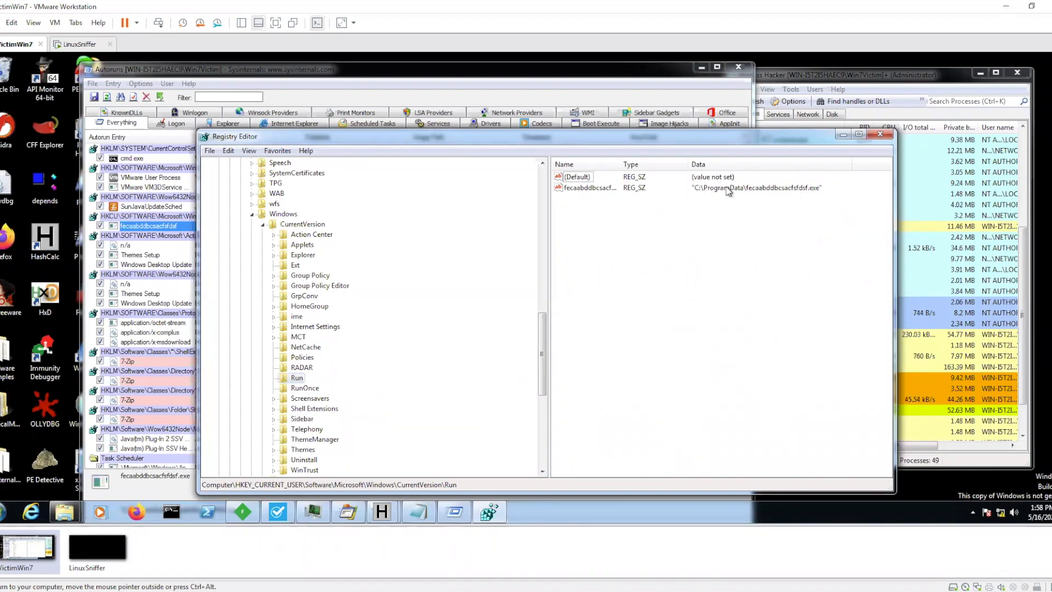
{"action": "left_click", "coordinate": [575, 188]}
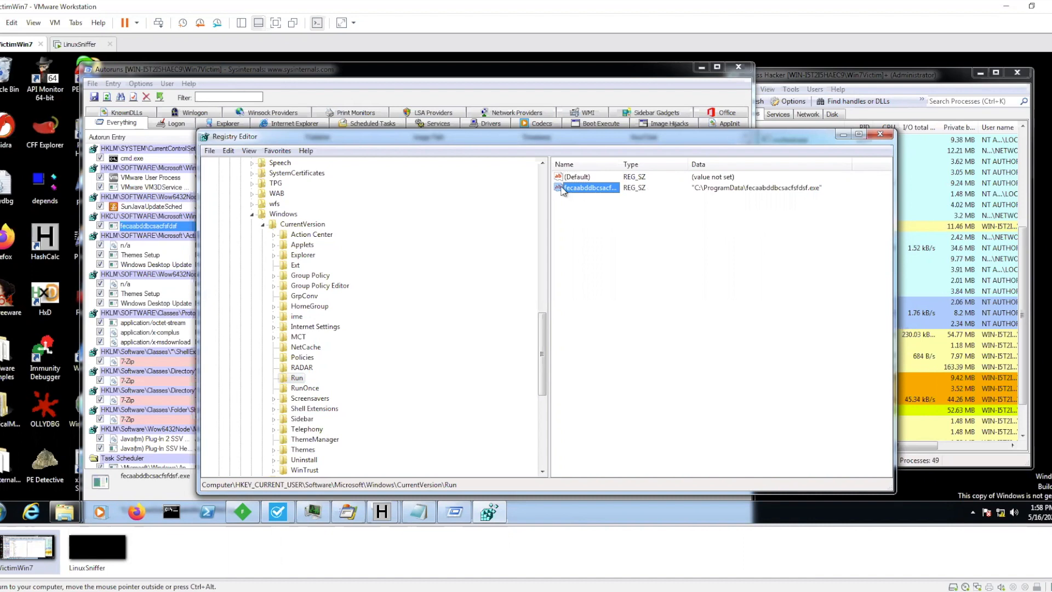
{"action": "double_click", "coordinate": [578, 188]}
{"action": "key", "text": "ctrl+c"}
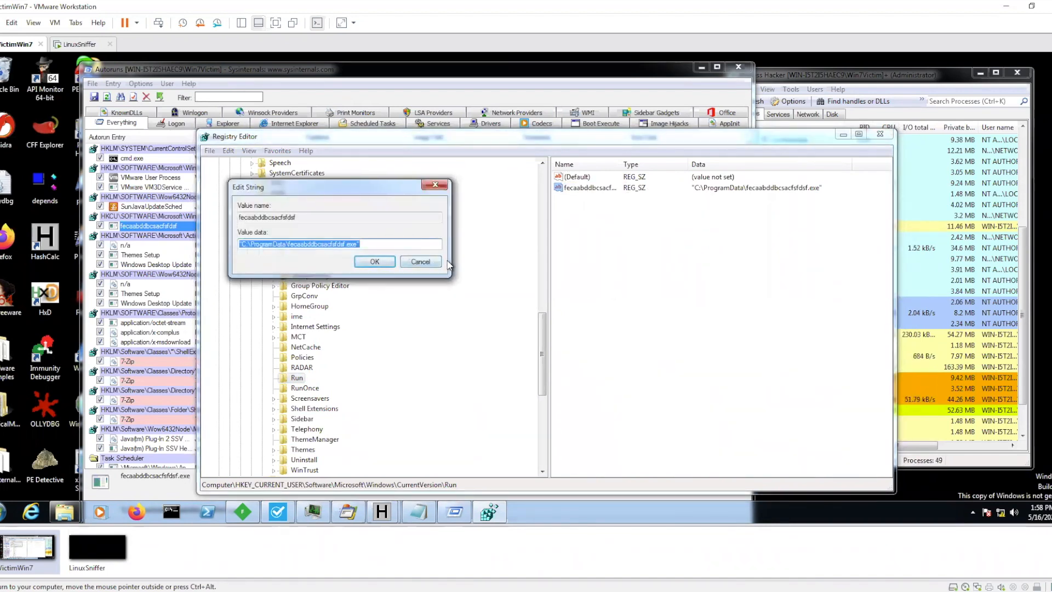
{"action": "left_click", "coordinate": [367, 263]}
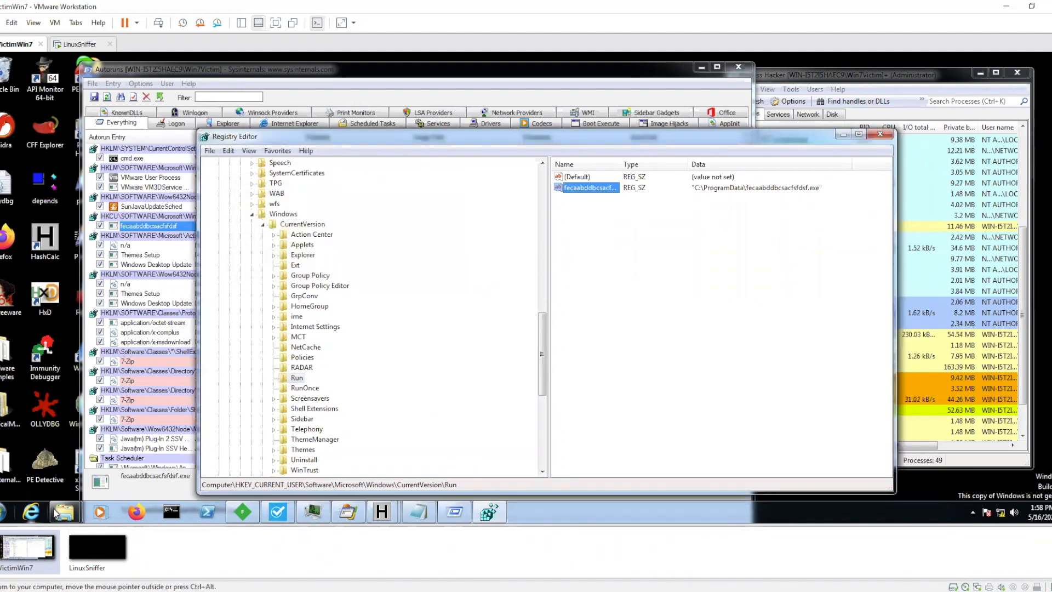
Step: Bring up the SysinternalsSuite folder window and navigate to C:\ProgramData using the copied path without the file name
{"action": "mouse_move", "coordinate": [81, 512]}
{"action": "left_click", "coordinate": [159, 464]}
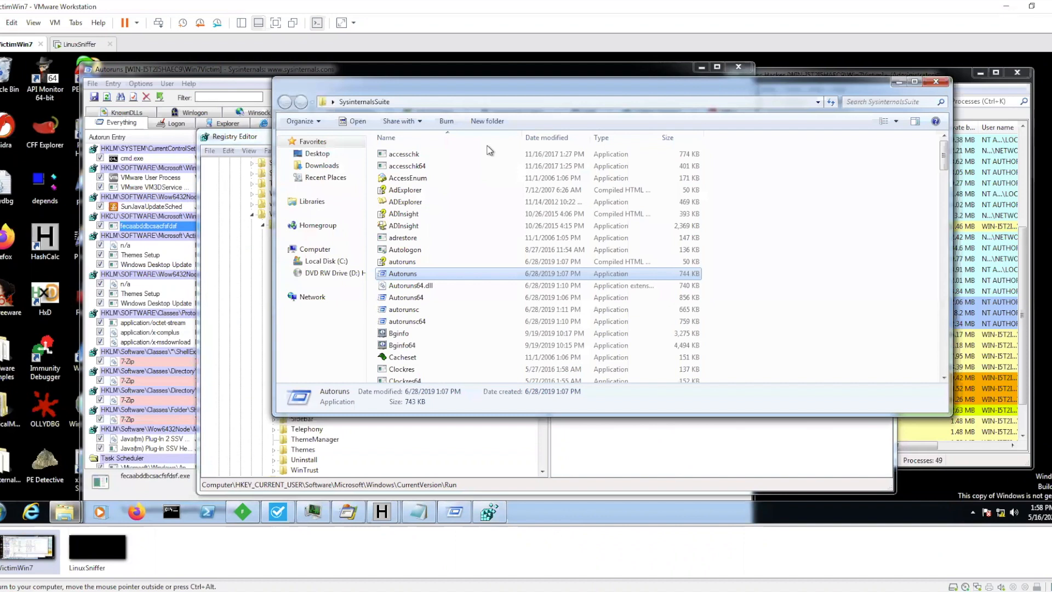
{"action": "left_click", "coordinate": [426, 102]}
{"action": "key", "text": "ctrl+v"}
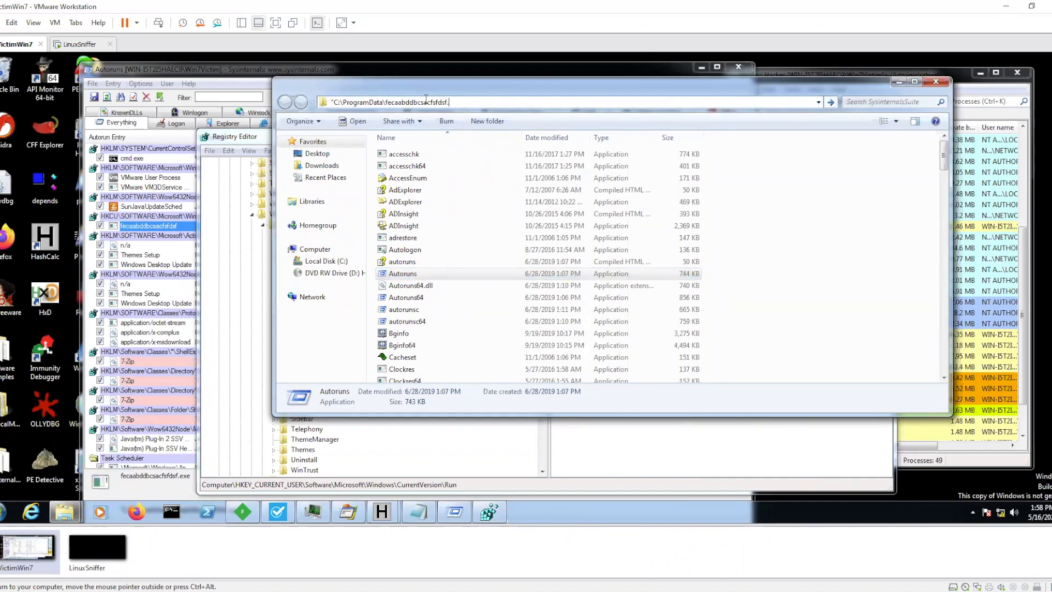
{"action": "key", "text": "BackSpace"}
{"action": "key", "text": "BackSpace"}
{"action": "key", "text": "BackSpace"}
{"action": "key", "text": "Return"}
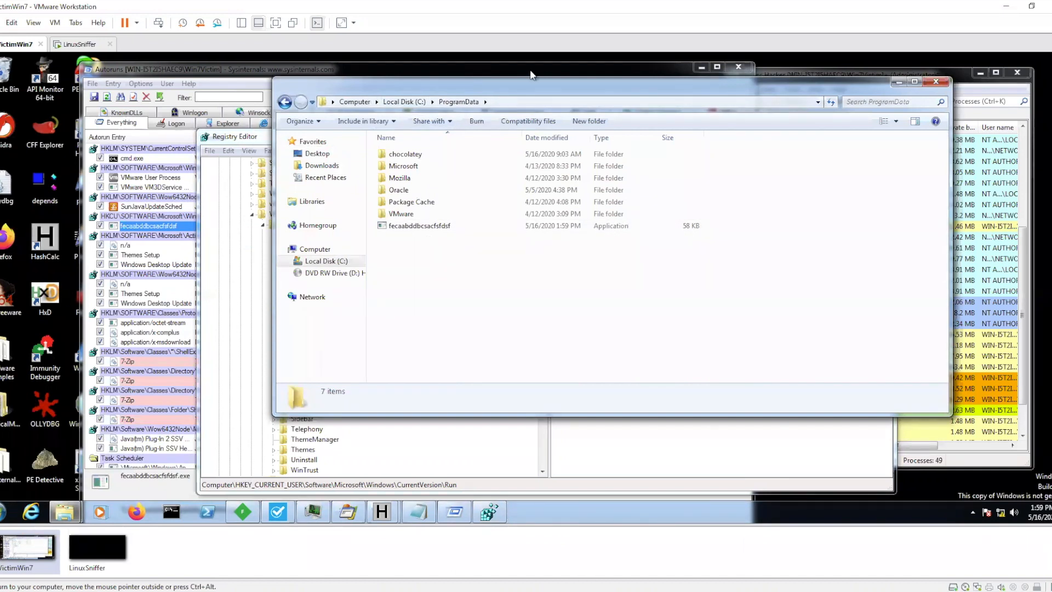
Step: Move the ProgramData folder window aside and minimize Autoruns, Process Hacker and Registry Editor
{"action": "left_click_drag", "start_coordinate": [576, 81], "coordinate": [654, 163]}
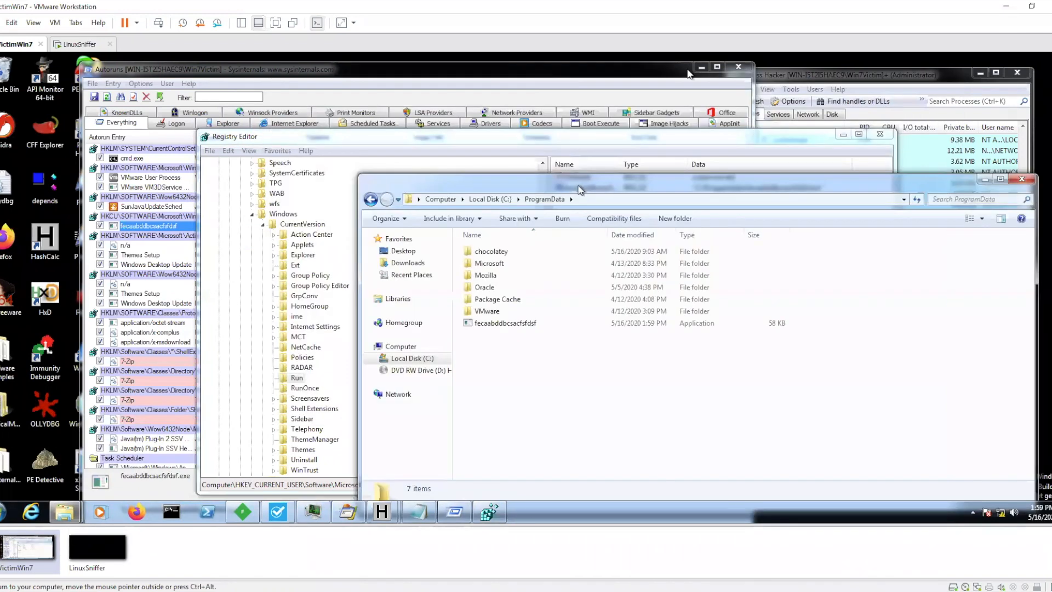
{"action": "left_click", "coordinate": [702, 66]}
{"action": "left_click", "coordinate": [938, 82]}
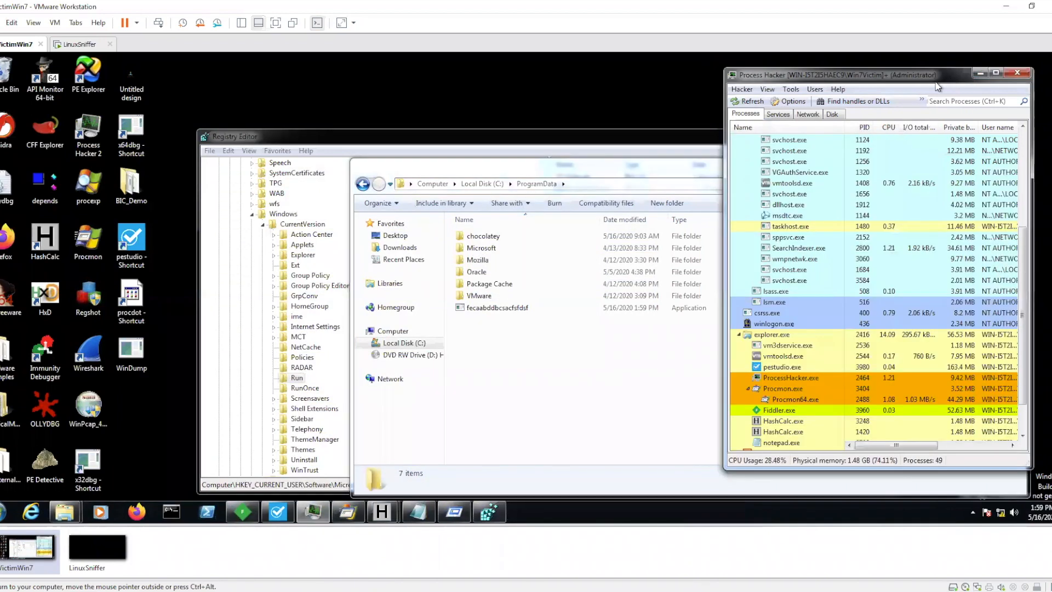
{"action": "left_click", "coordinate": [981, 73]}
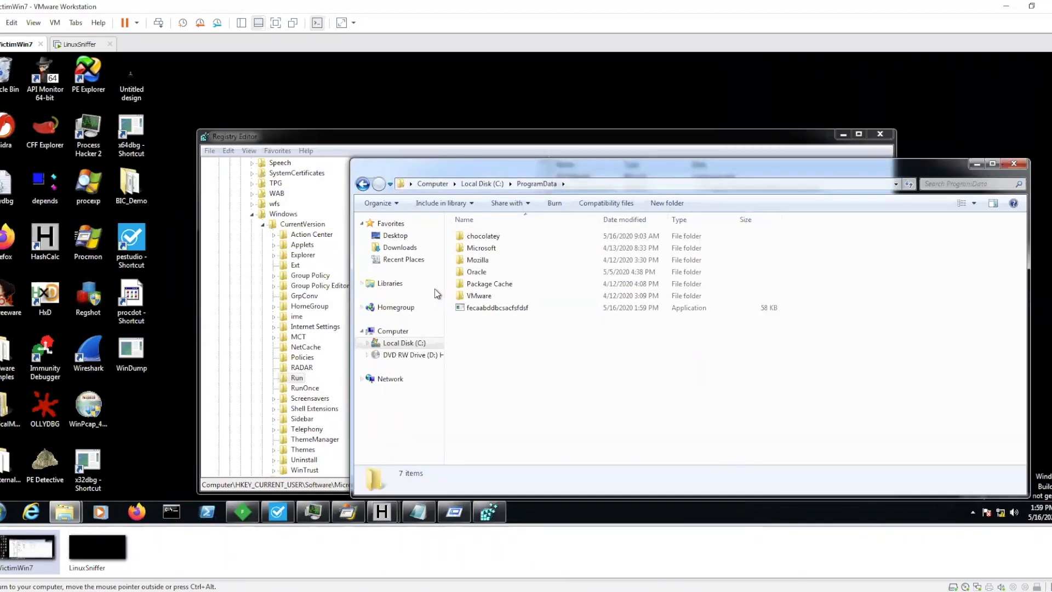
{"action": "left_click", "coordinate": [844, 135]}
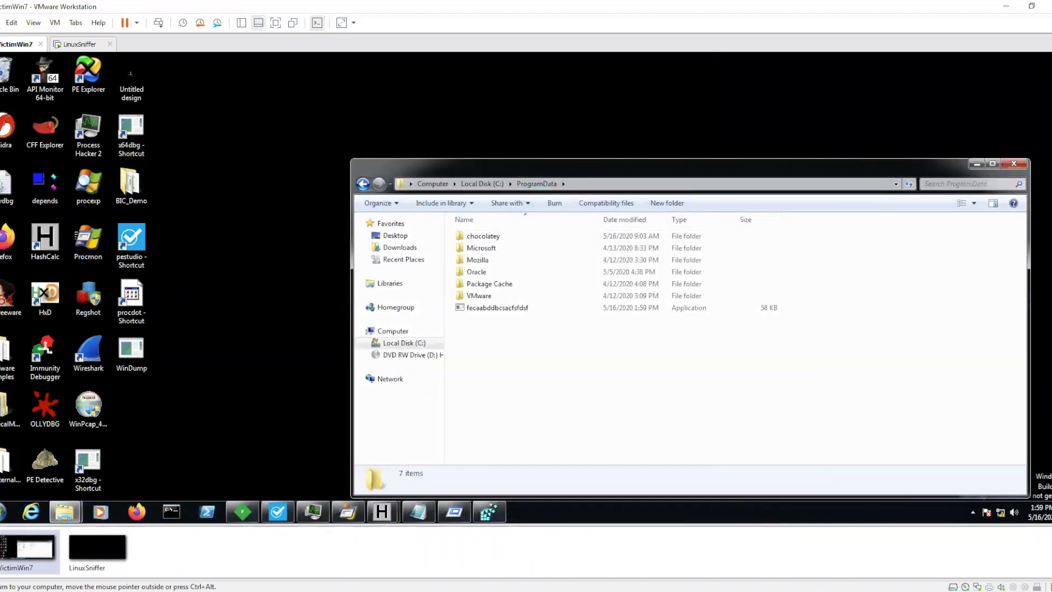
Step: Load fecaabddbcsacfsfdsf.exe from C:\ProgramData into pestudio and reposition its window to view the file hashes
{"action": "left_click_drag", "start_coordinate": [551, 265], "coordinate": [144, 243]}
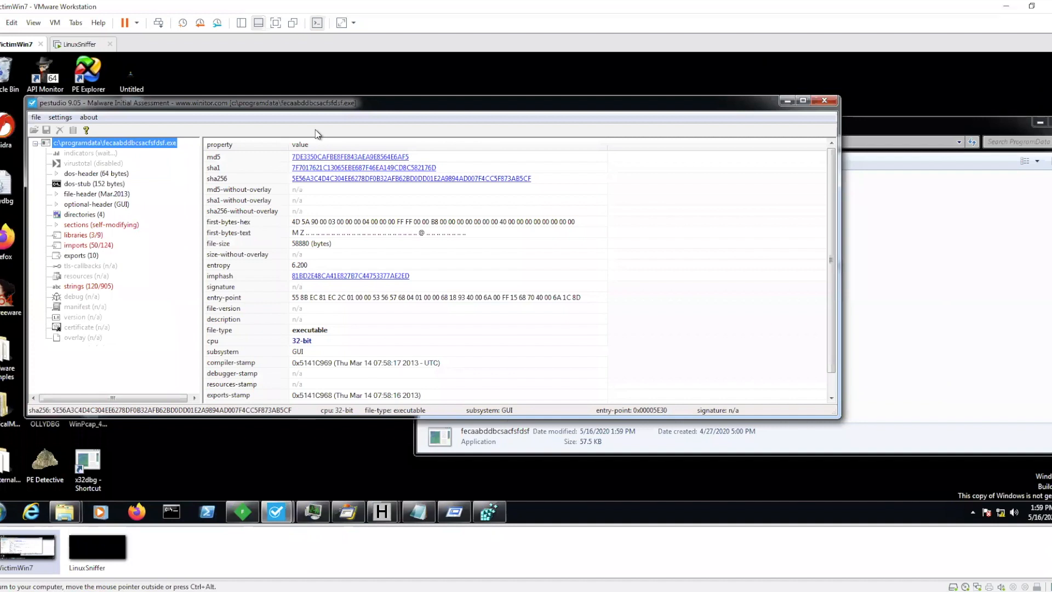
{"action": "left_click_drag", "start_coordinate": [393, 97], "coordinate": [560, 149]}
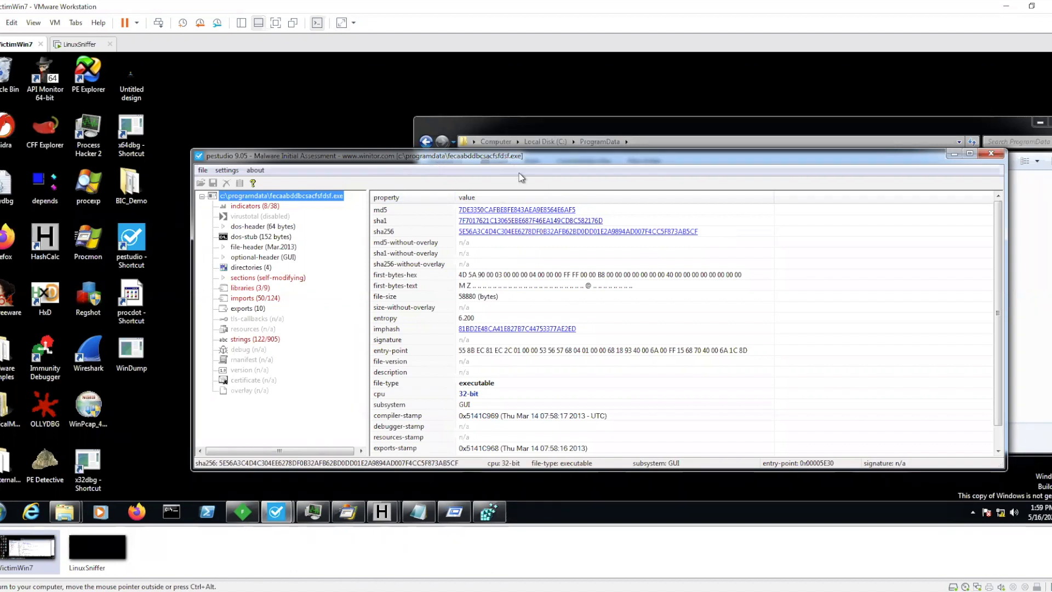
{"action": "left_click_drag", "start_coordinate": [537, 153], "coordinate": [506, 142]}
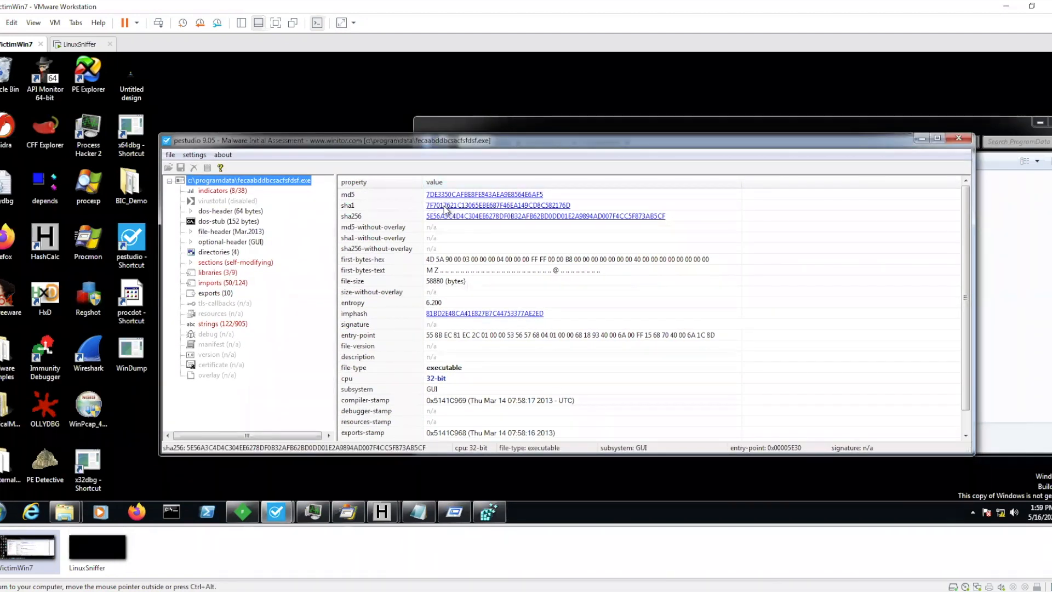
Step: Uncover the ProgramData folder window behind pestudio to inspect the dropped fecaabddbcsacfsfdsf application, and minimize the folder window
{"action": "left_click_drag", "start_coordinate": [527, 140], "coordinate": [527, 216]}
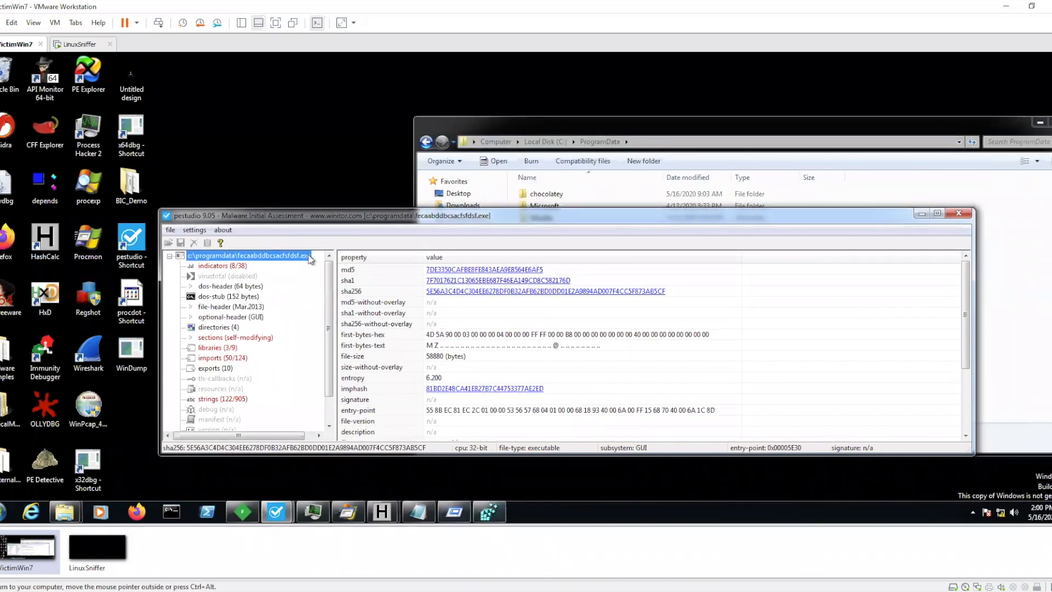
{"action": "left_click_drag", "start_coordinate": [602, 124], "coordinate": [570, 96]}
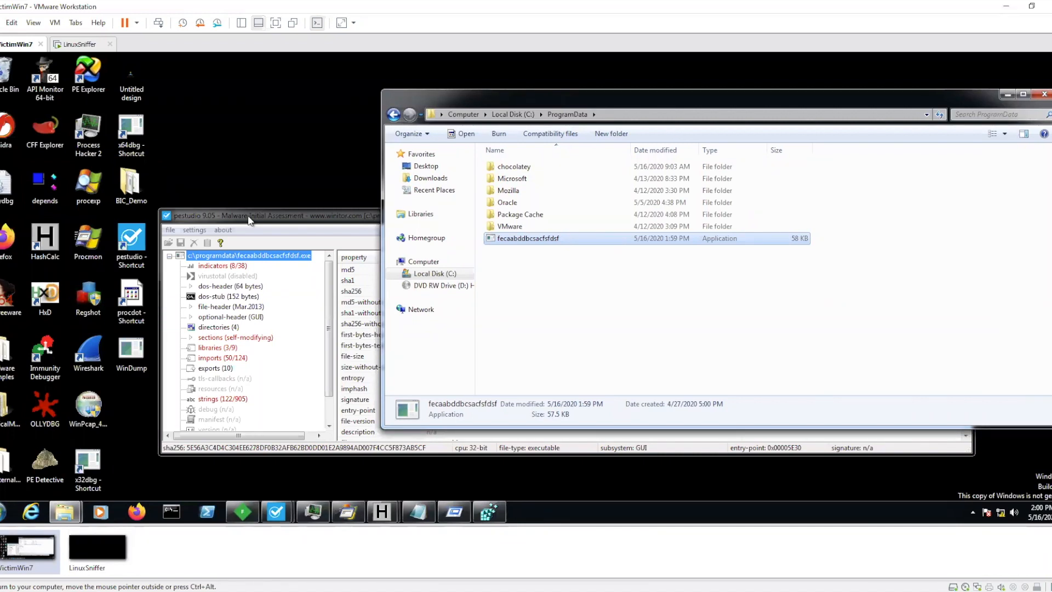
{"action": "left_click_drag", "start_coordinate": [758, 94], "coordinate": [633, 110]}
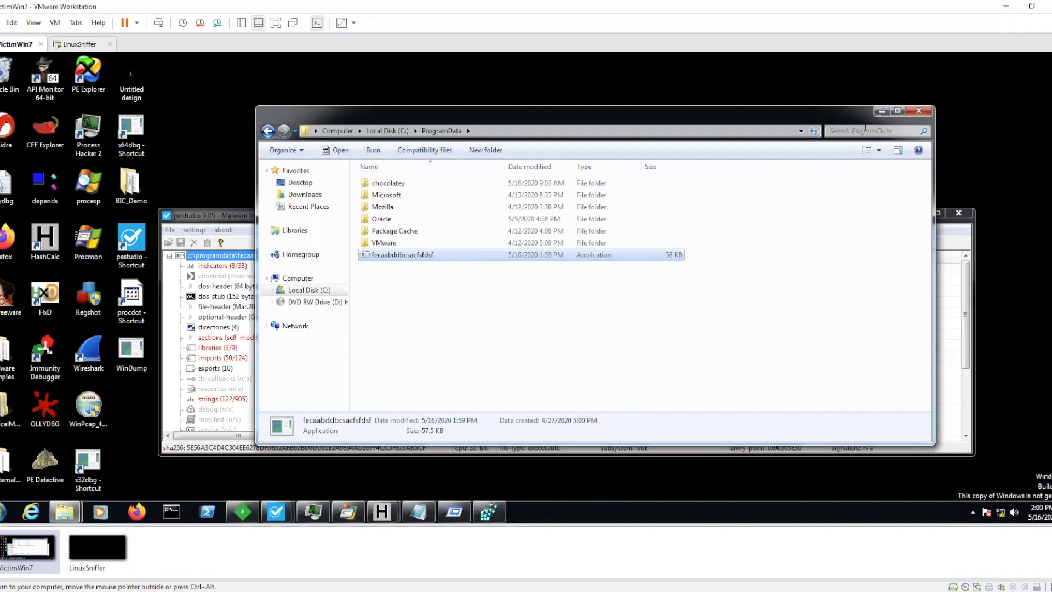
{"action": "left_click", "coordinate": [897, 110]}
{"action": "left_click", "coordinate": [1016, 61]}
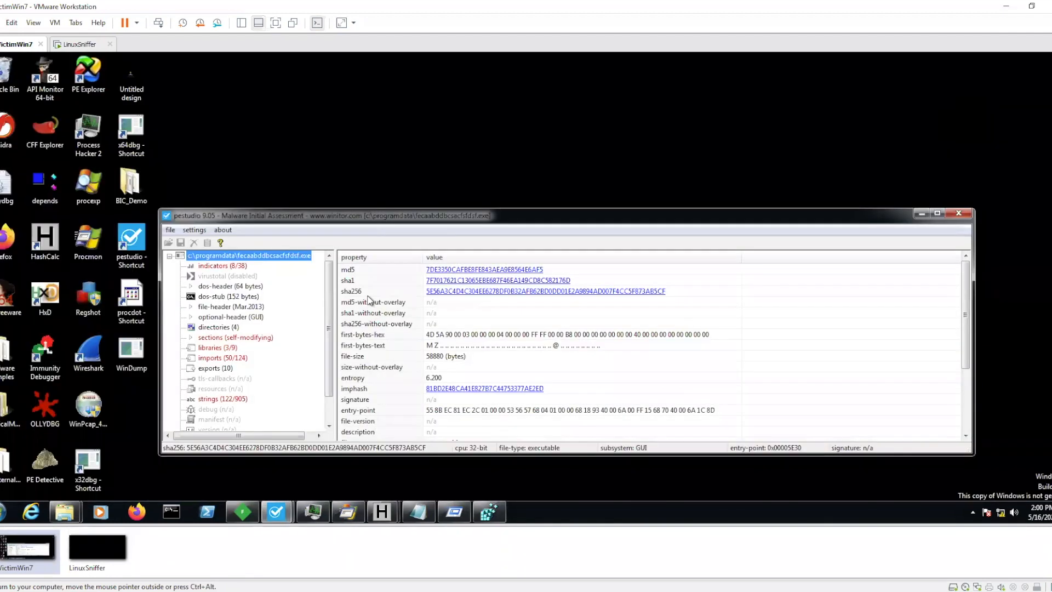
Step: Reposition the pestudio window to review the dropped executable's hashes and file properties, and minimize it
{"action": "left_click_drag", "start_coordinate": [569, 163], "coordinate": [584, 95]}
{"action": "left_click_drag", "start_coordinate": [489, 332], "coordinate": [503, 398]}
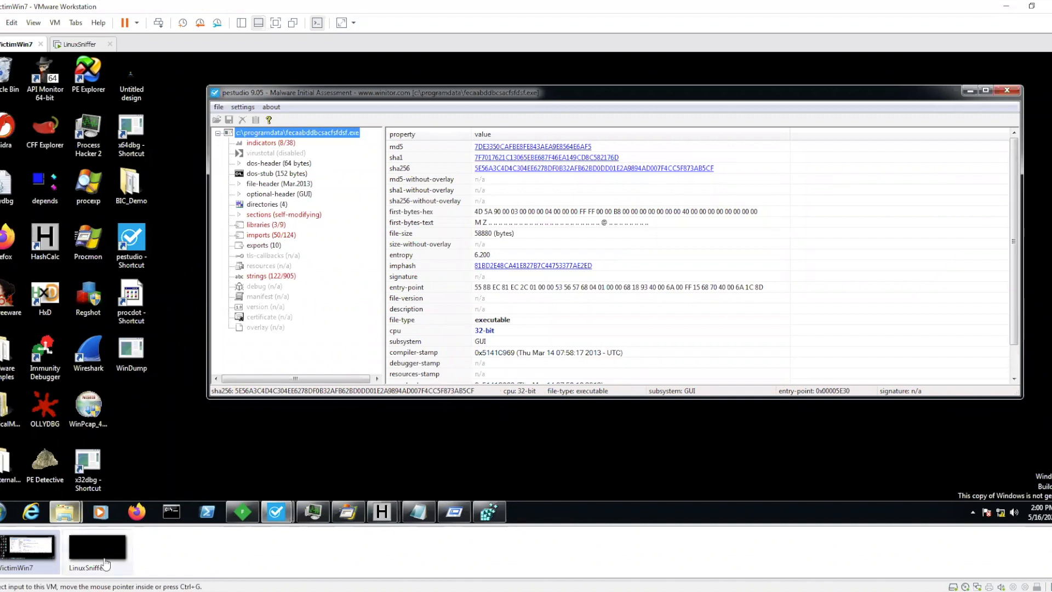
{"action": "mouse_move", "coordinate": [276, 512]}
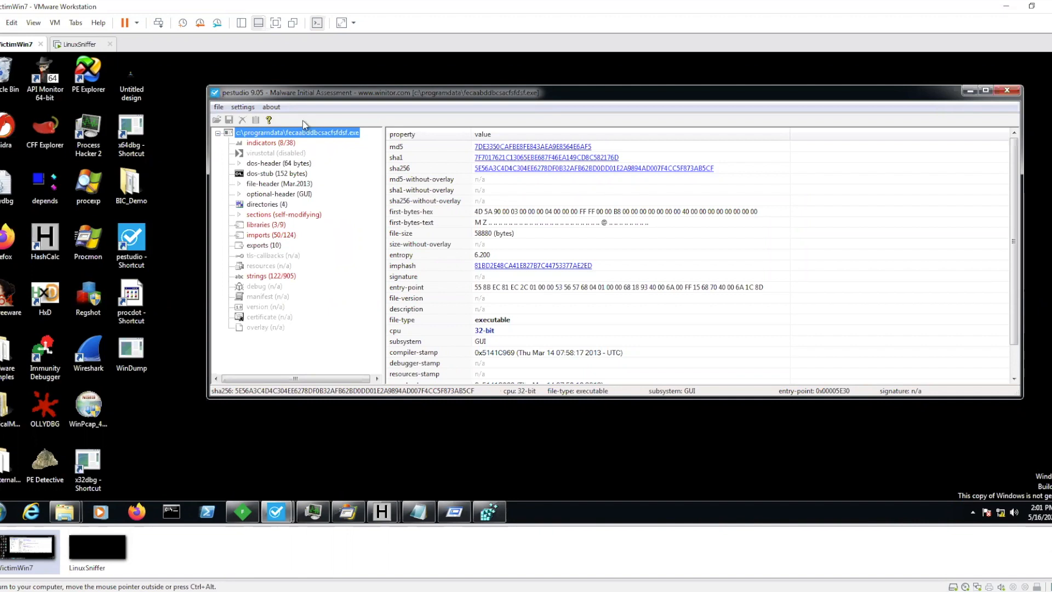
{"action": "left_click_drag", "start_coordinate": [579, 96], "coordinate": [560, 116]}
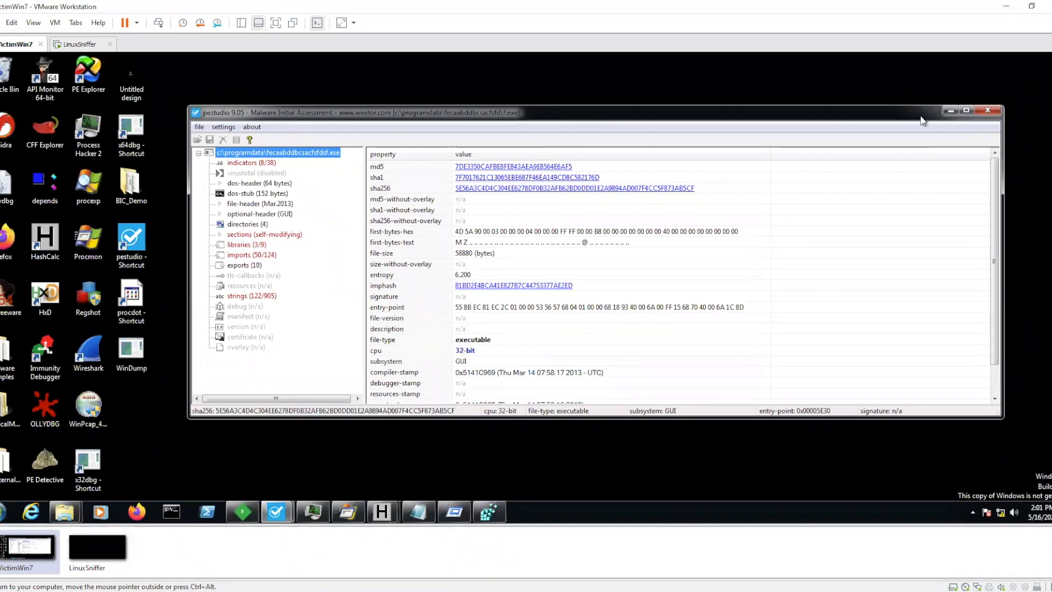
{"action": "left_click", "coordinate": [998, 113]}
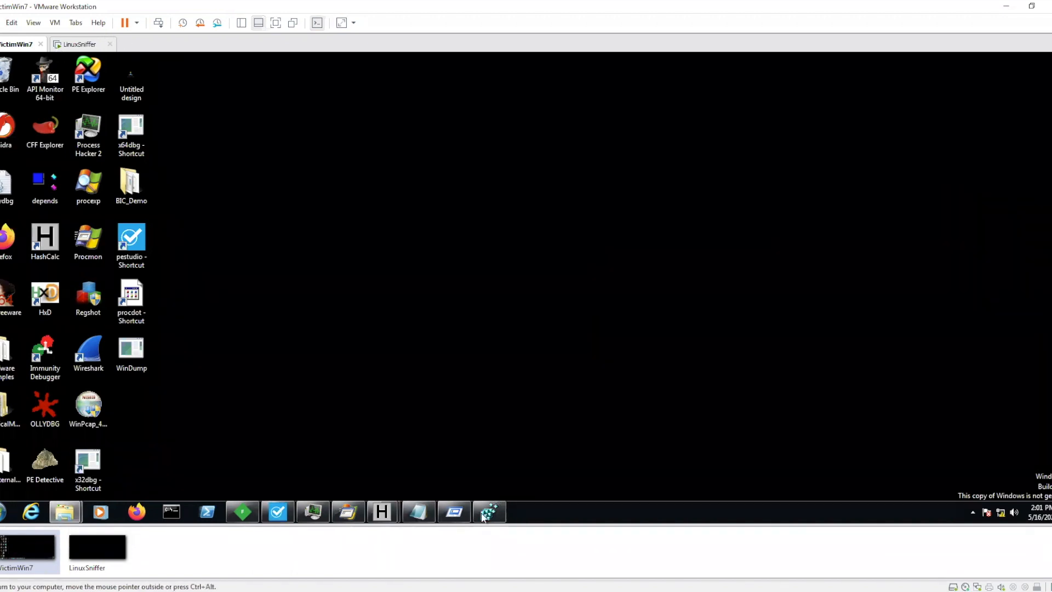
Step: Bring up the Untitled Notepad notes and reposition the window to review the recorded malware indicators
{"action": "left_click", "coordinate": [418, 514]}
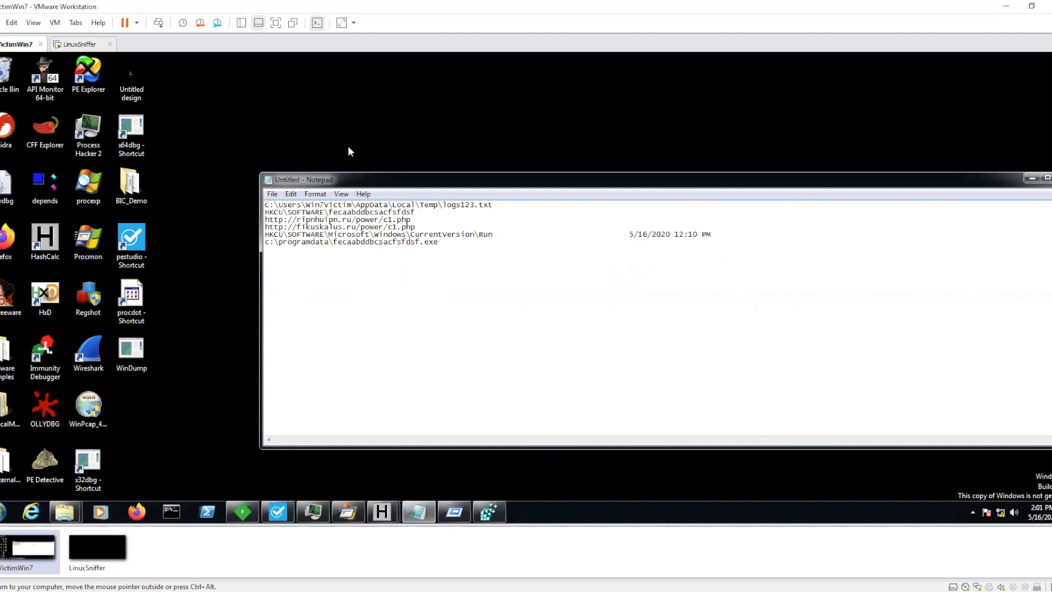
{"action": "left_click_drag", "start_coordinate": [386, 187], "coordinate": [289, 101]}
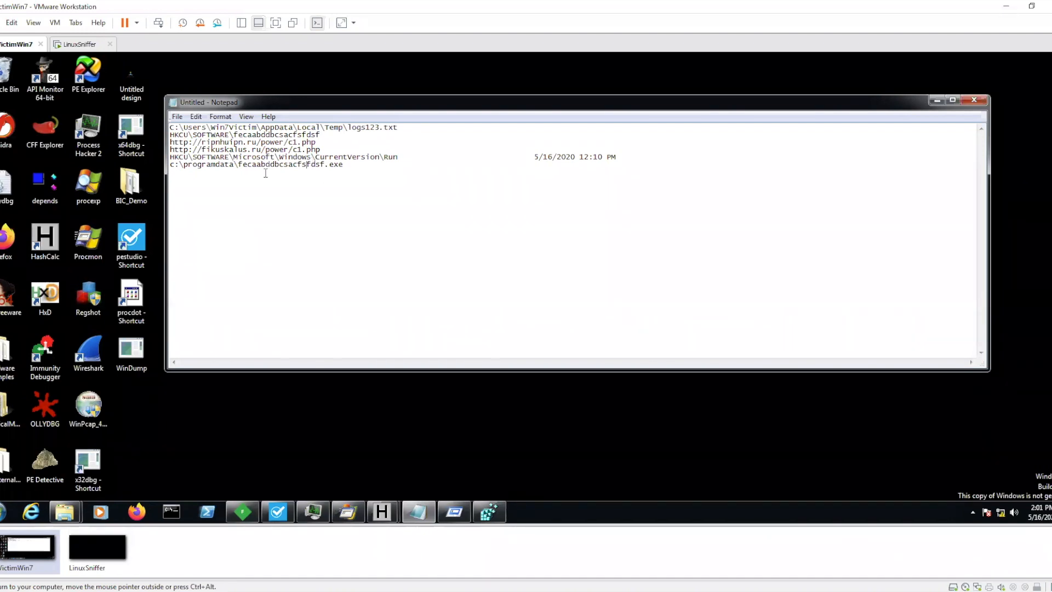
{"action": "left_click_drag", "start_coordinate": [288, 104], "coordinate": [304, 82]}
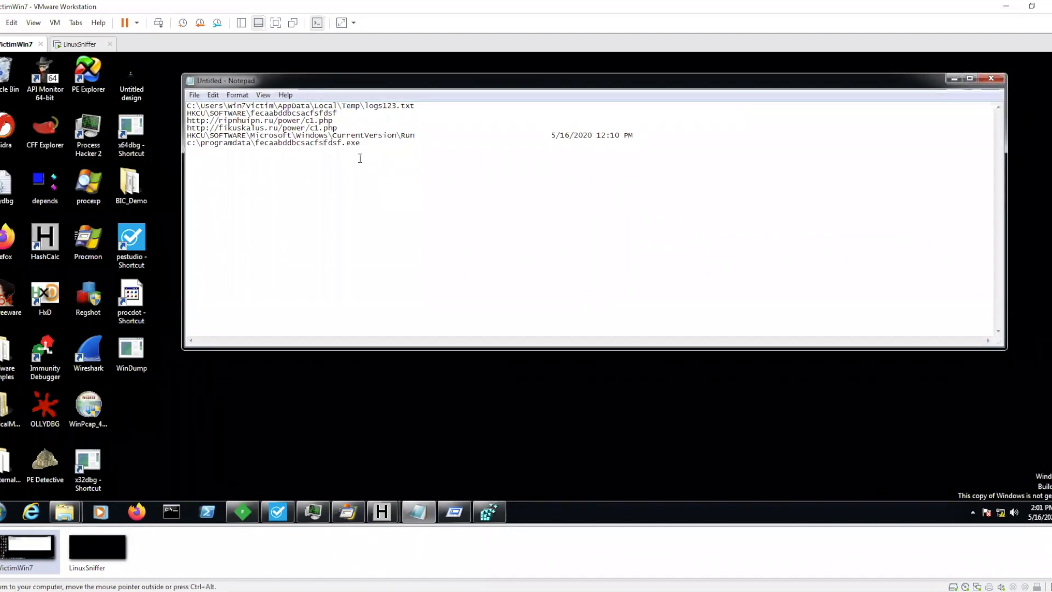